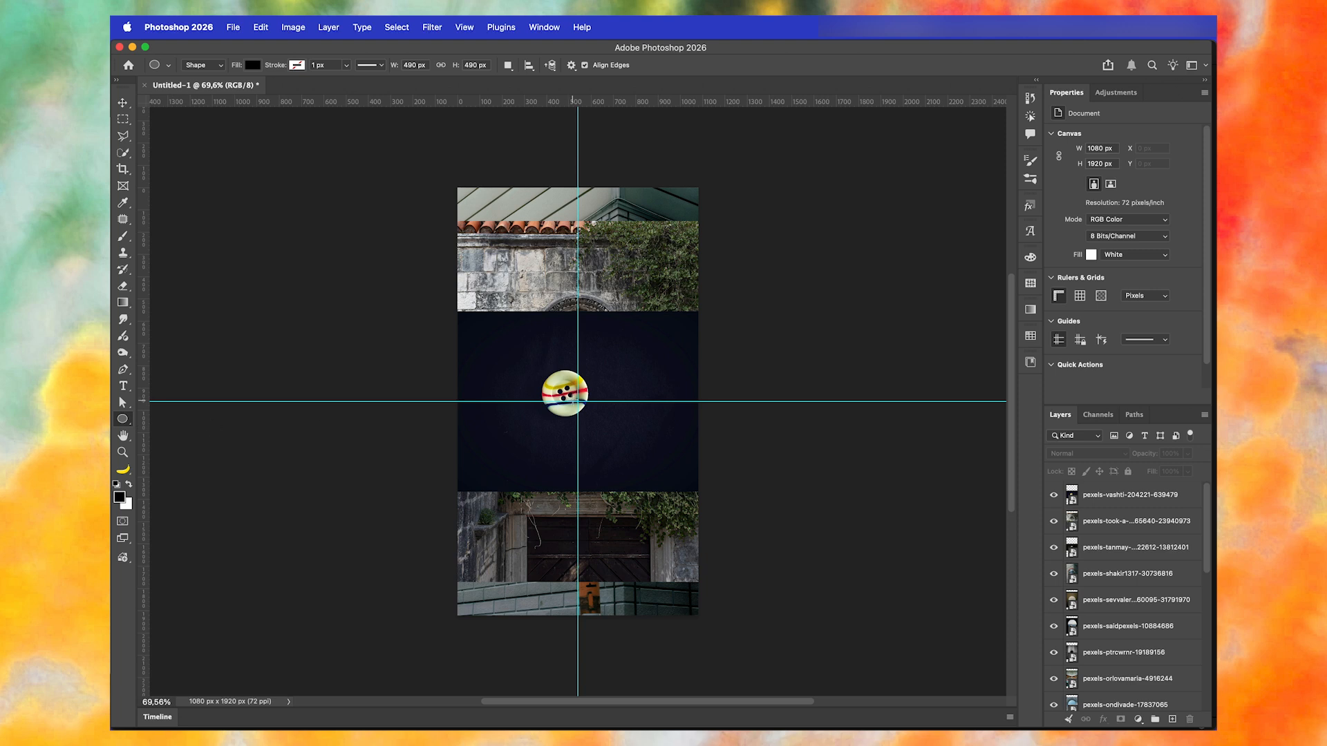
- Draw a 500 × 500 px circle centred on the guide intersection and remove its fill
{"action": "left_click_drag", "start_coordinate": [577, 401], "coordinate": [633, 475]}
{"action": "key", "text": "v"}
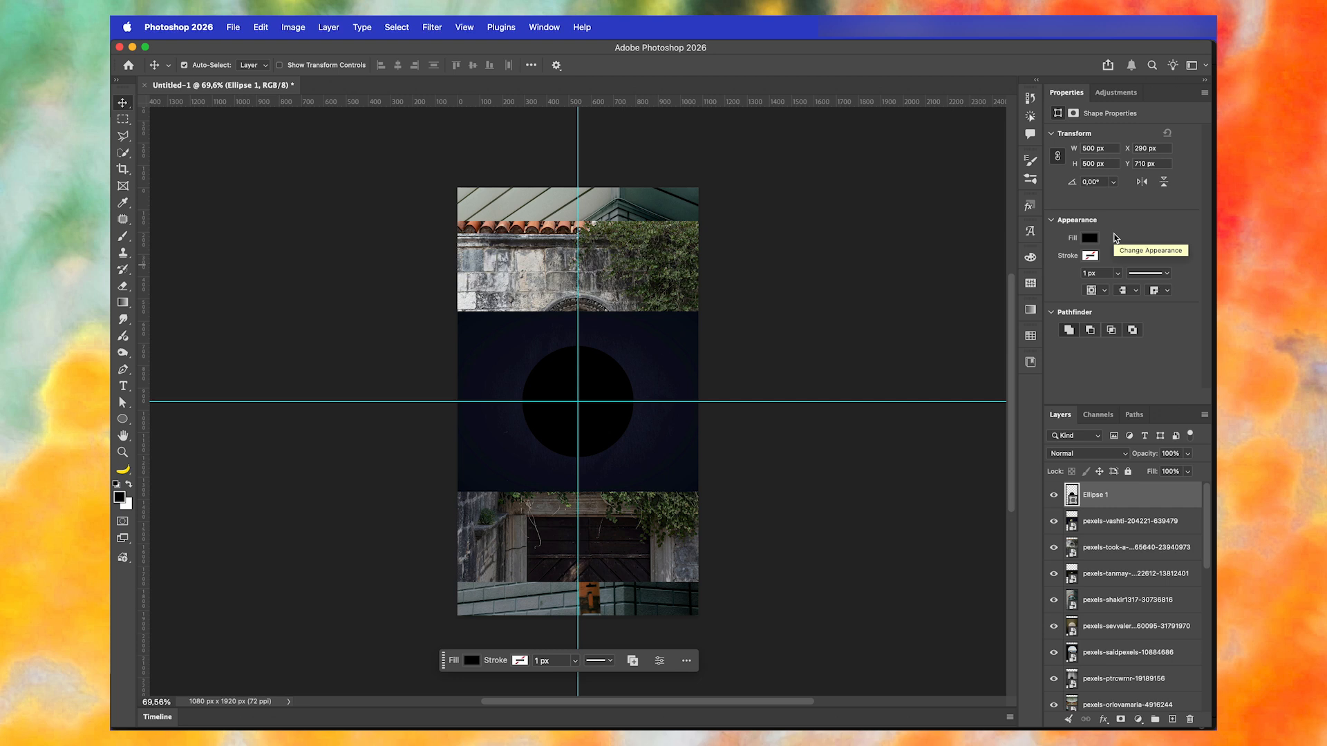
{"action": "left_click", "coordinate": [1089, 238]}
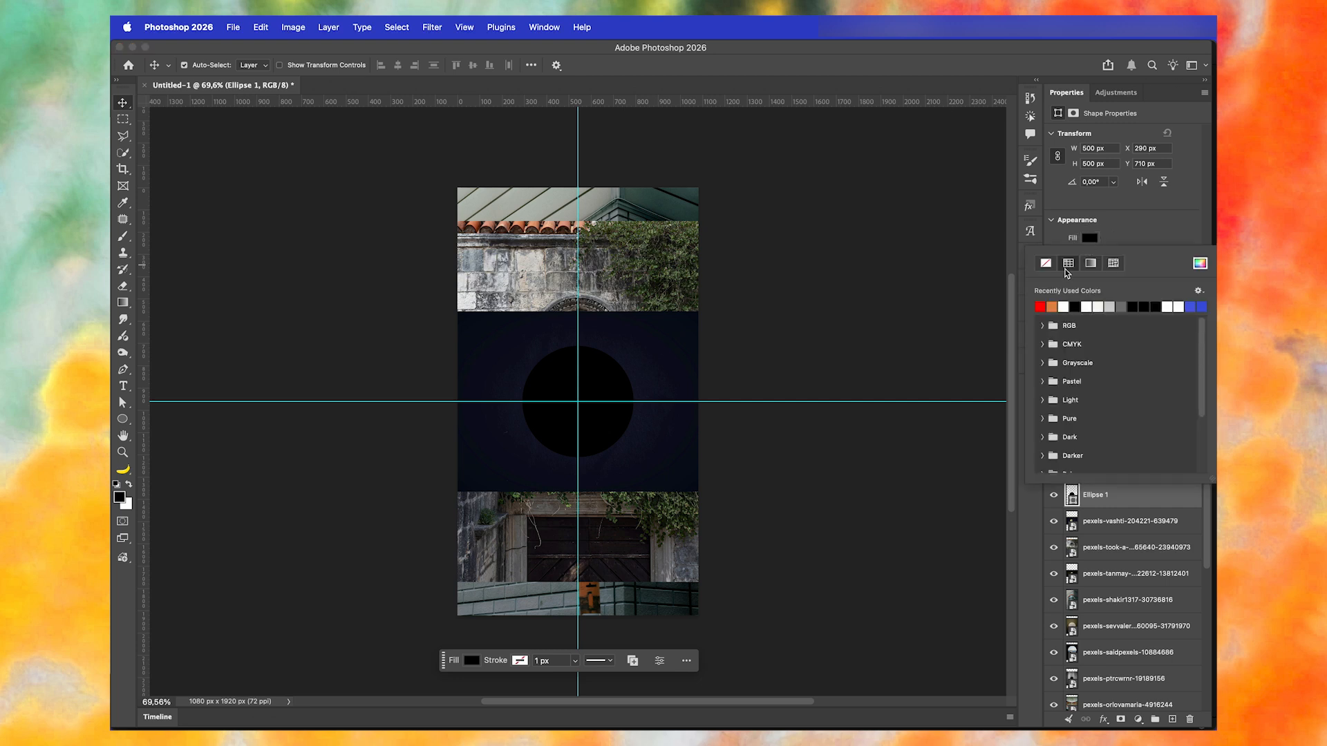
{"action": "left_click", "coordinate": [1046, 266]}
{"action": "left_click", "coordinate": [1141, 238]}
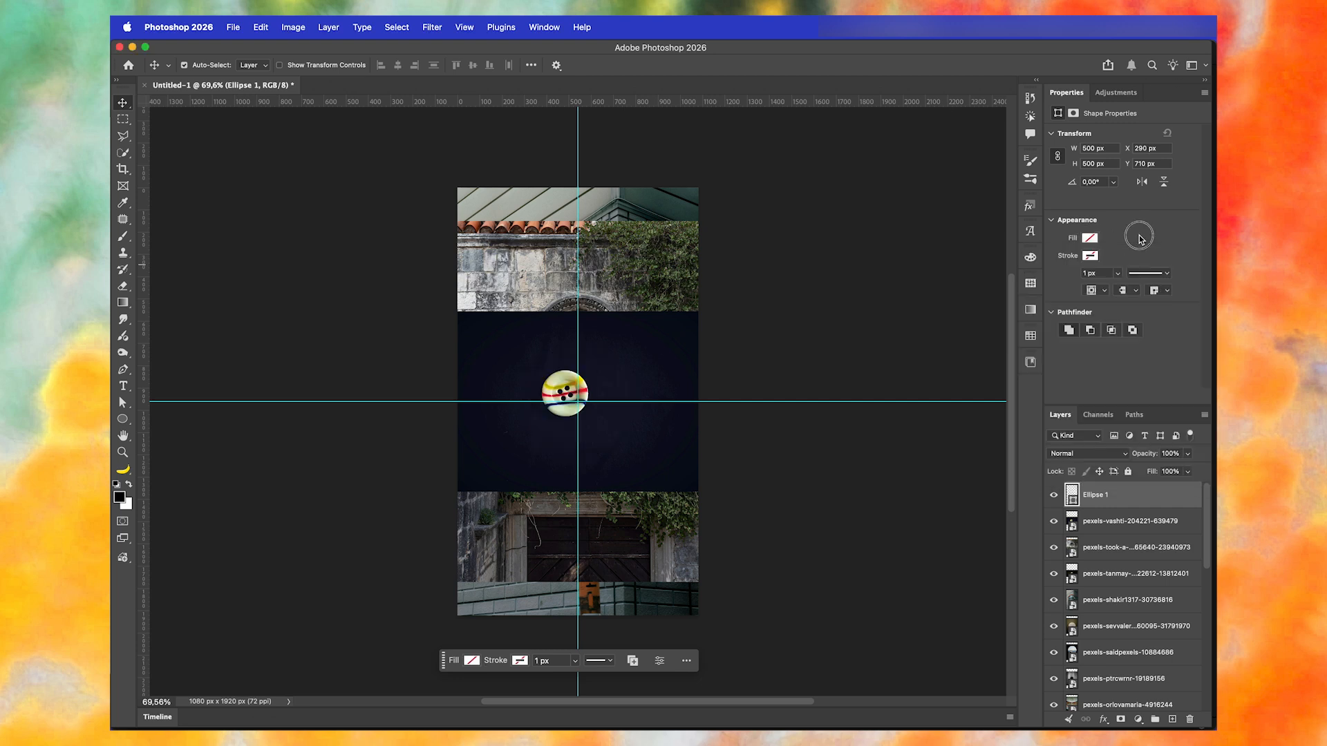
- Give the circle a red stroke and increase the stroke width slightly
{"action": "left_click", "coordinate": [1091, 257]}
{"action": "left_click", "coordinate": [1041, 323]}
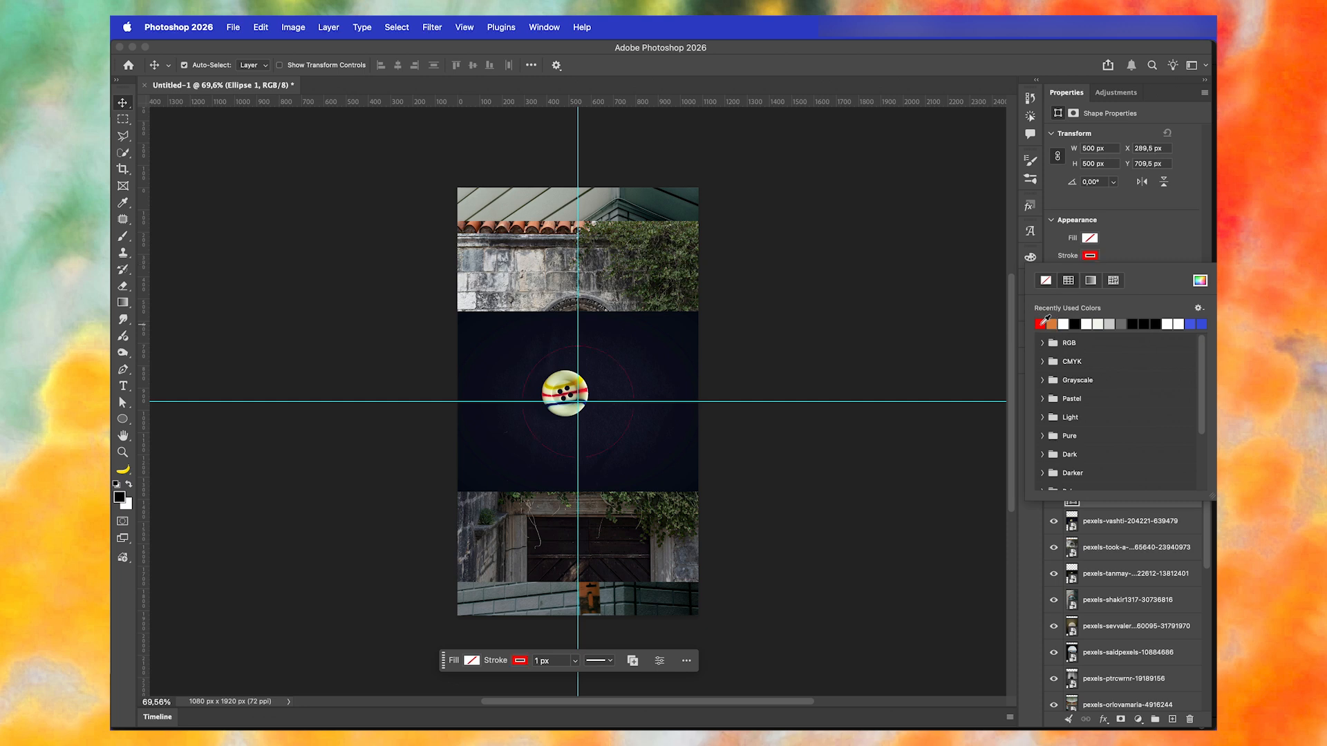
{"action": "left_click", "coordinate": [1144, 253]}
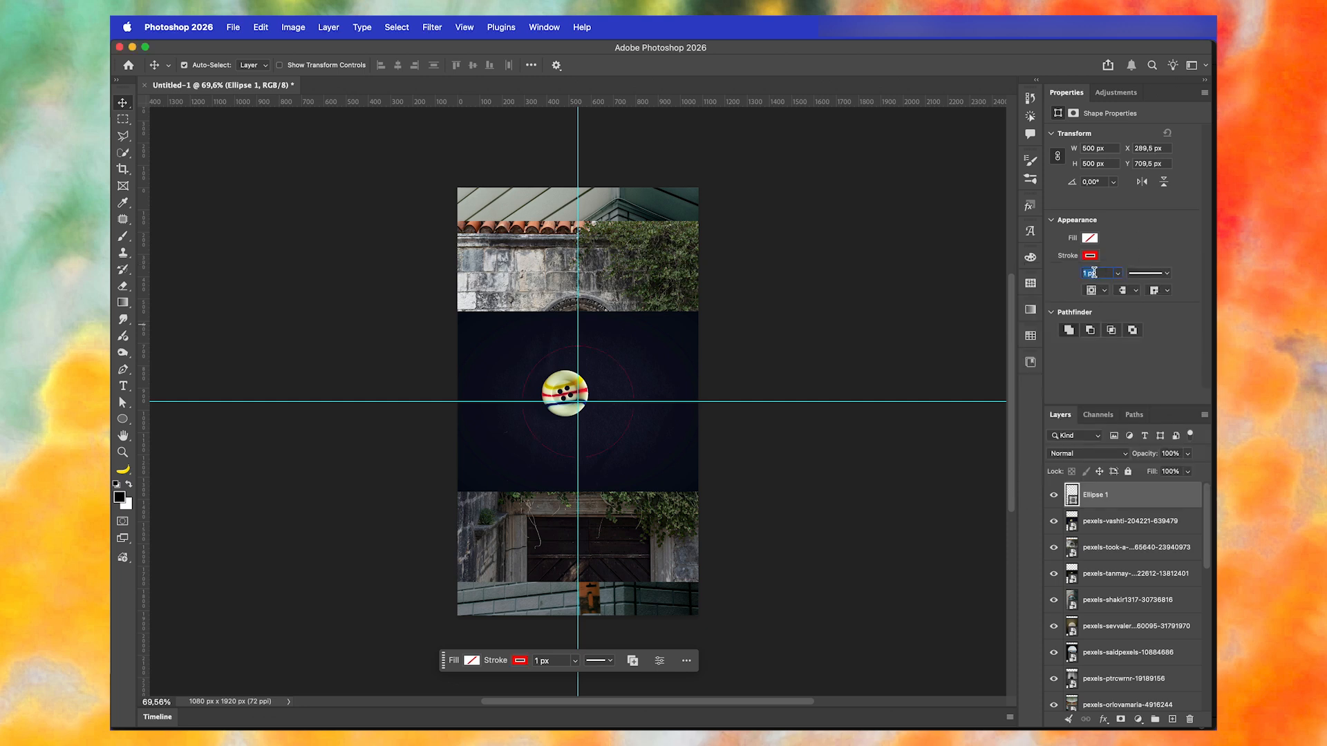
{"action": "key", "text": "Up"}
{"action": "key", "text": "Up"}
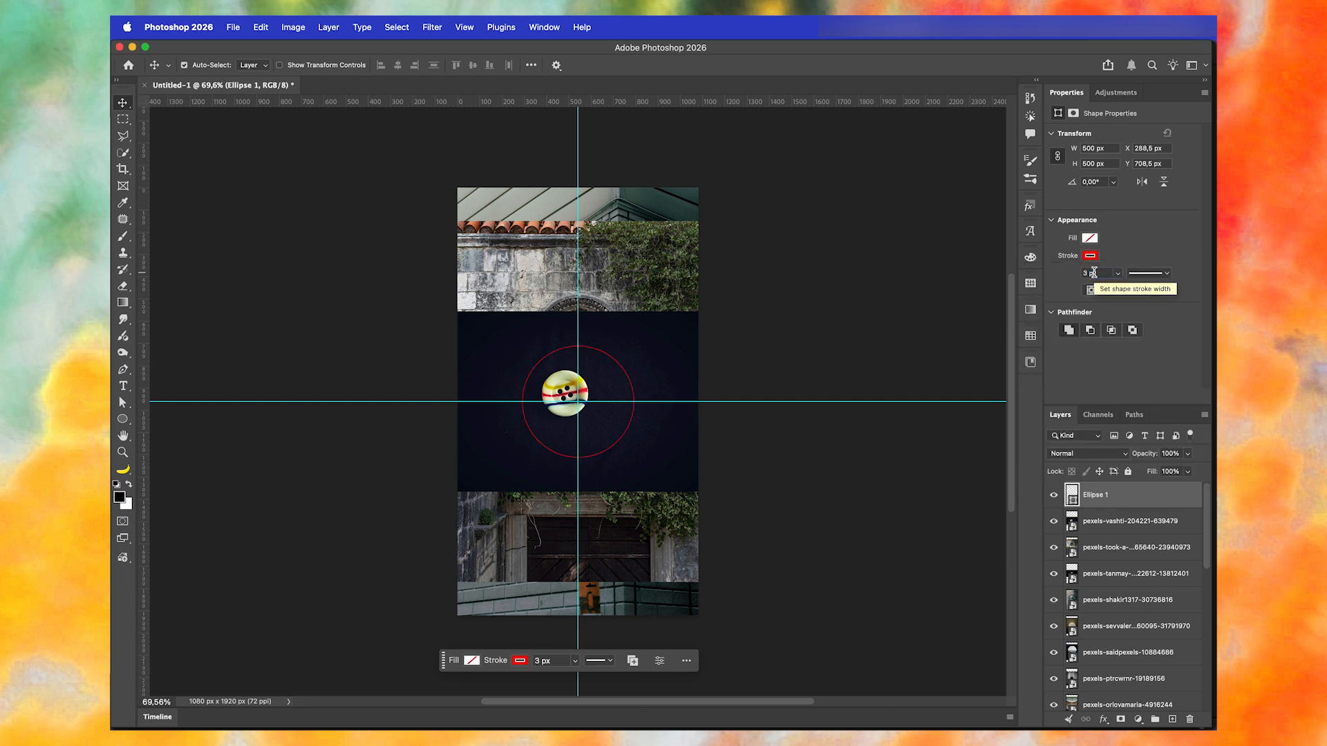
- Lock the circle's layer and clear all the guides from the canvas
{"action": "left_click", "coordinate": [1128, 471]}
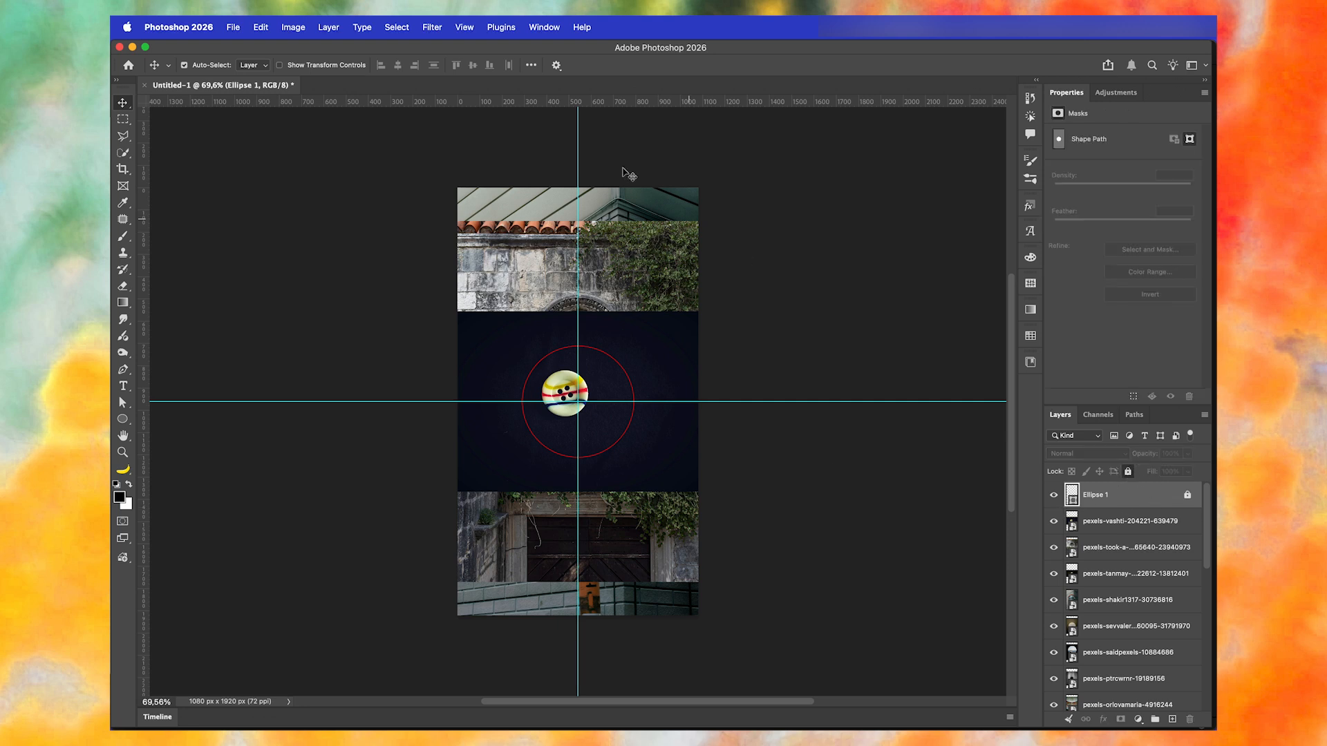
{"action": "left_click", "coordinate": [462, 27]}
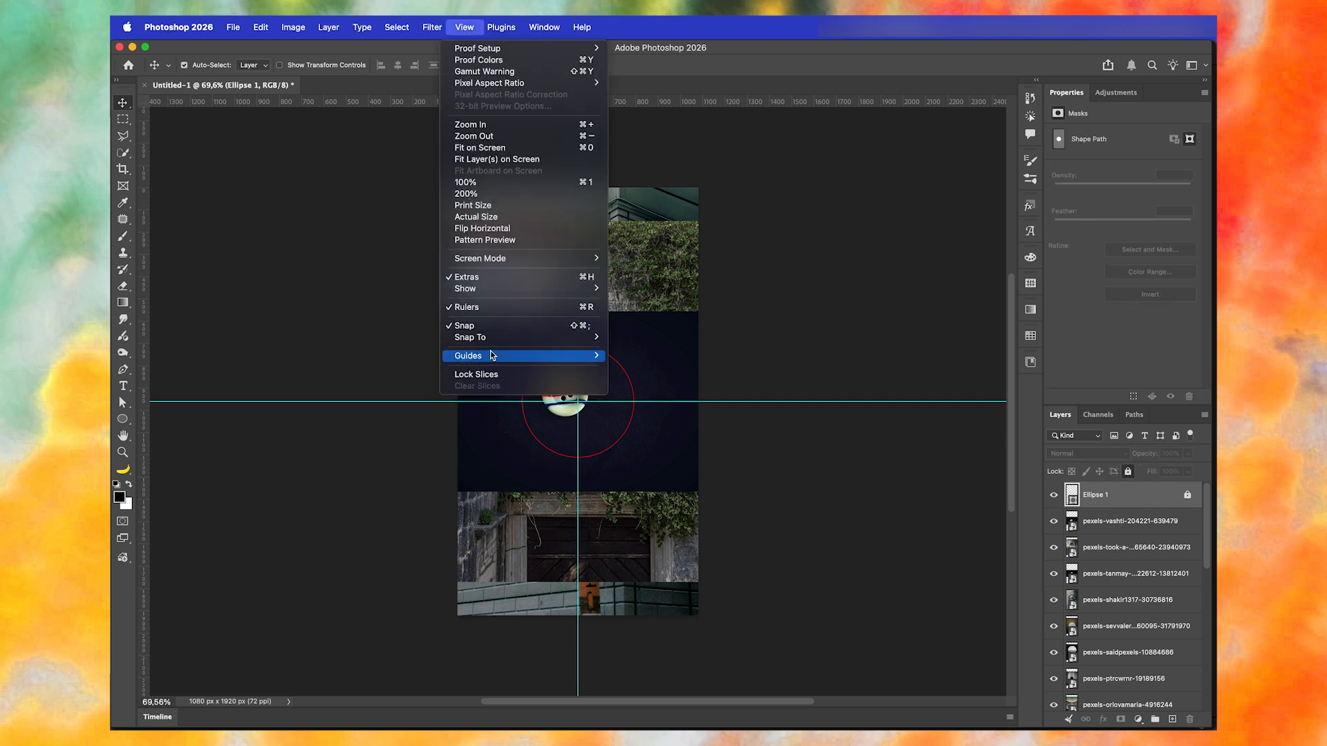
{"action": "mouse_move", "coordinate": [574, 355]}
{"action": "left_click", "coordinate": [661, 380]}
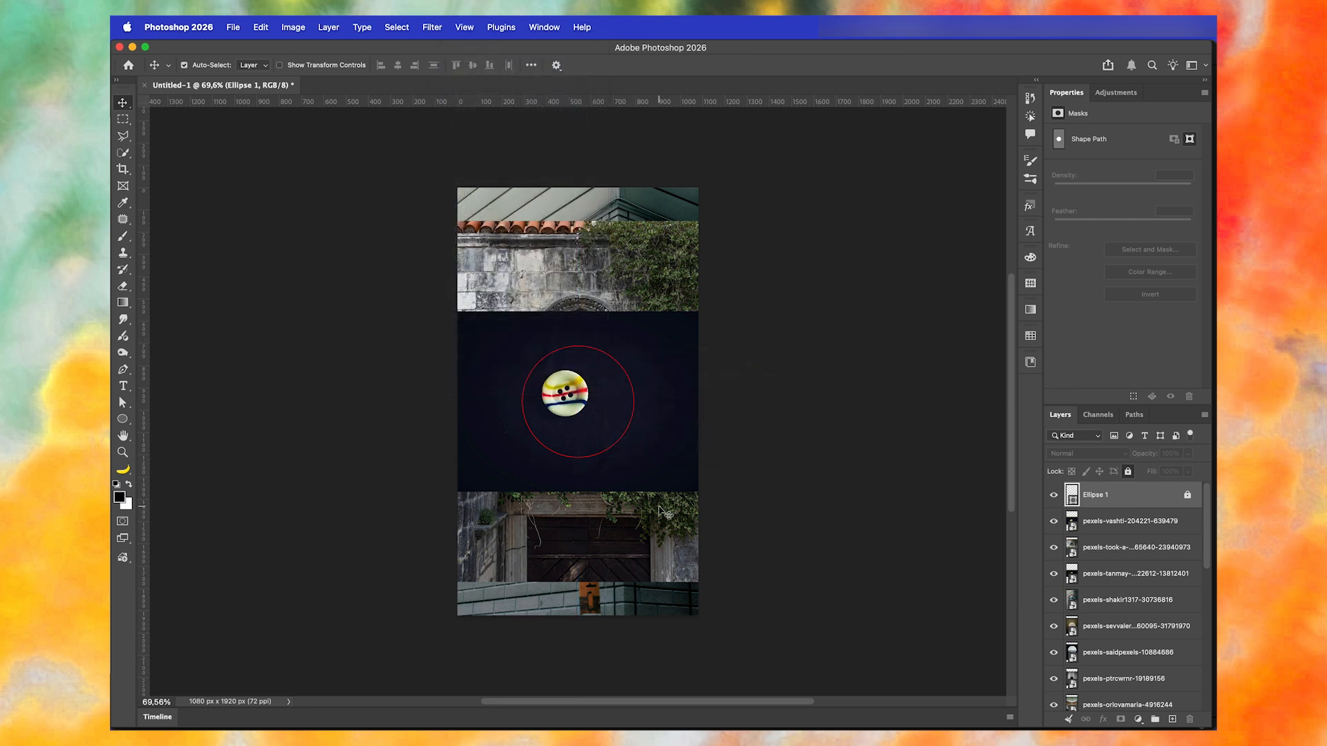
- Hide the photo layers, show only the coffee cup photo (14315837), and place its layer directly above Background
{"action": "left_click_drag", "start_coordinate": [1054, 521], "coordinate": [1047, 726]}
{"action": "left_click", "coordinate": [1053, 674]}
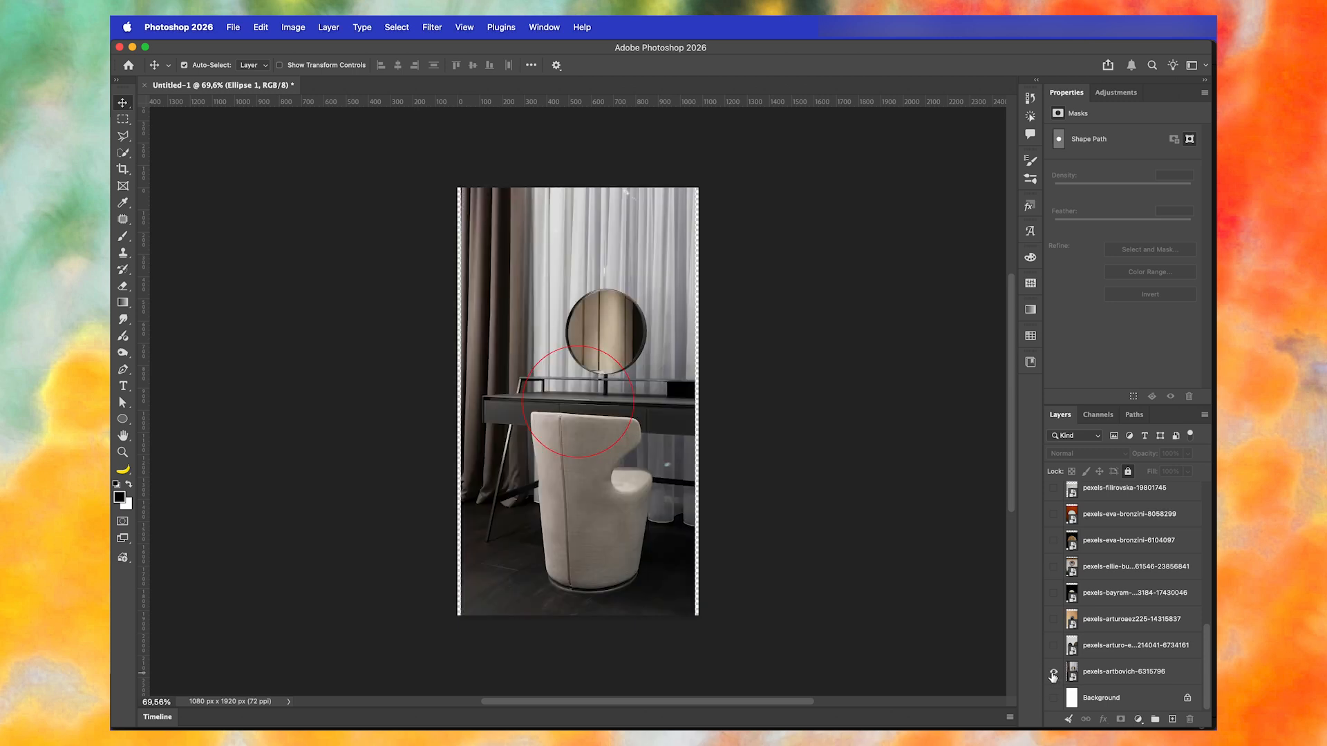
{"action": "left_click", "coordinate": [1109, 677]}
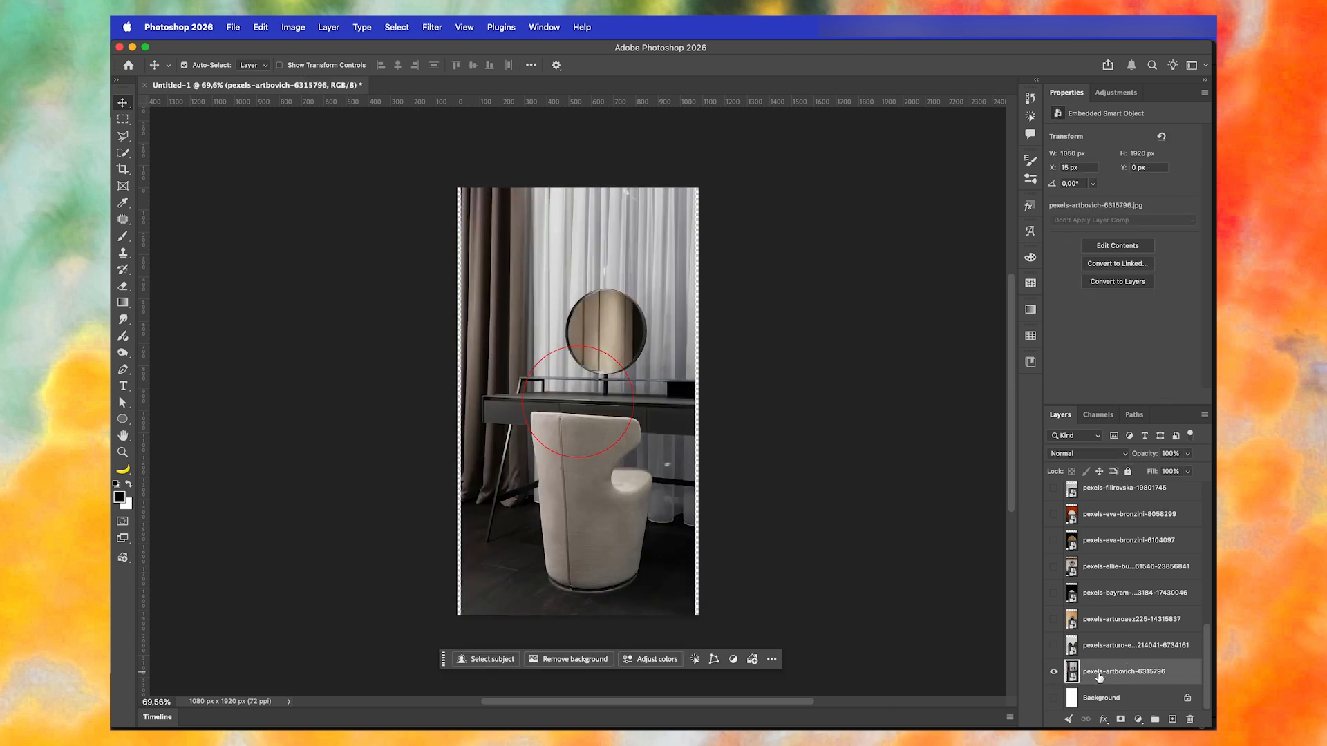
{"action": "left_click", "coordinate": [1052, 620]}
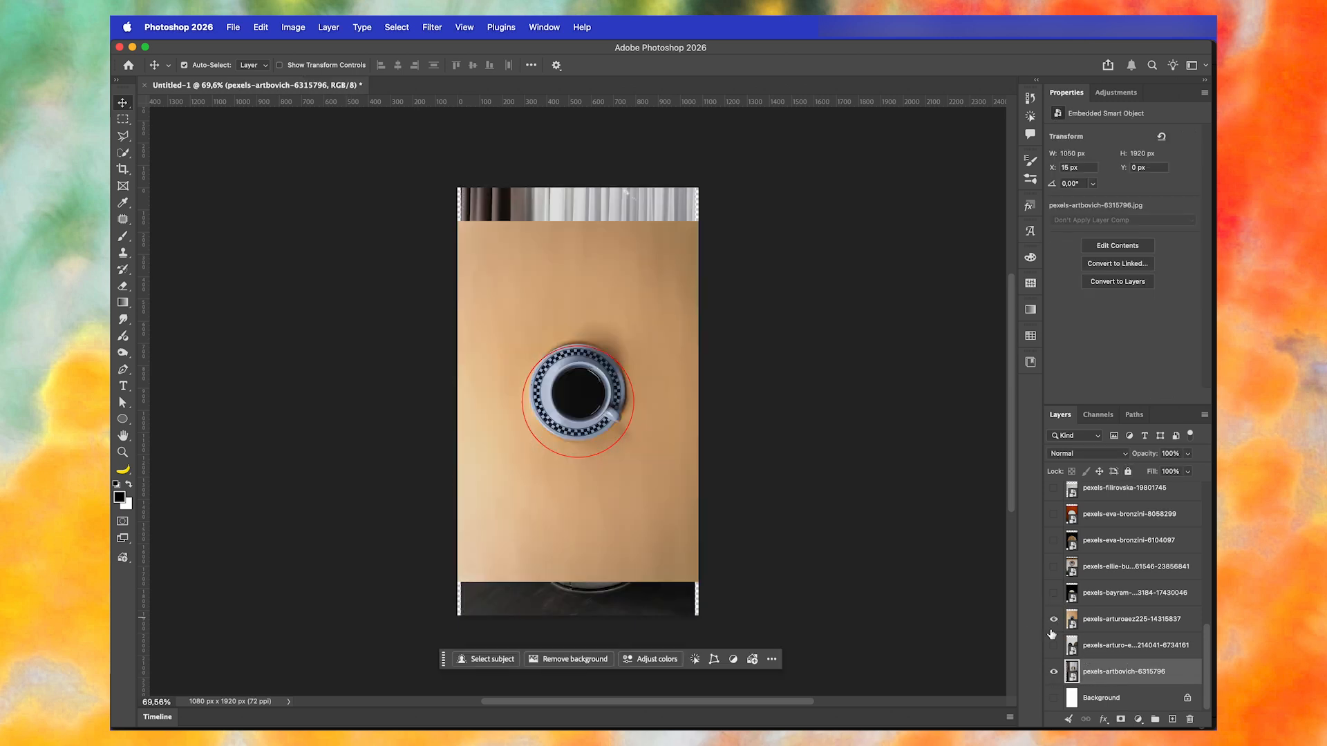
{"action": "left_click", "coordinate": [1054, 678]}
{"action": "left_click", "coordinate": [1113, 622]}
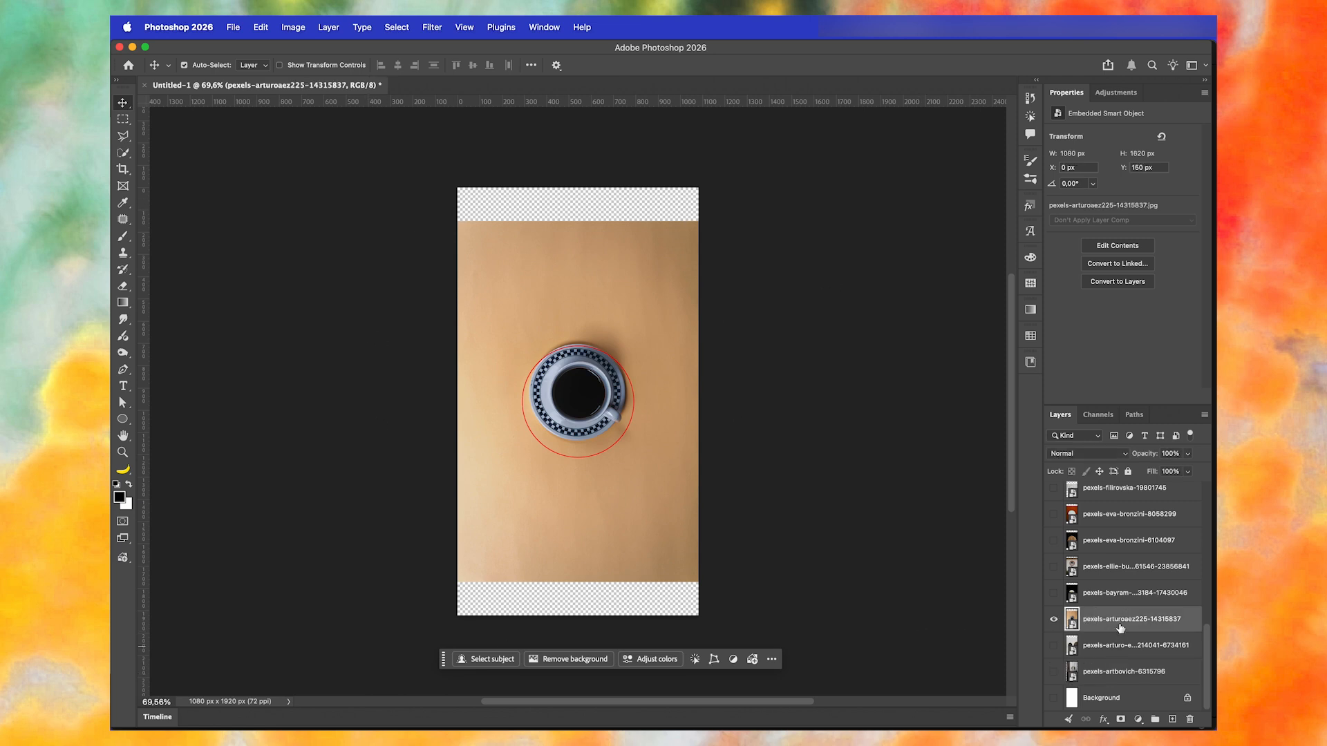
{"action": "left_click_drag", "start_coordinate": [1120, 628], "coordinate": [1127, 676]}
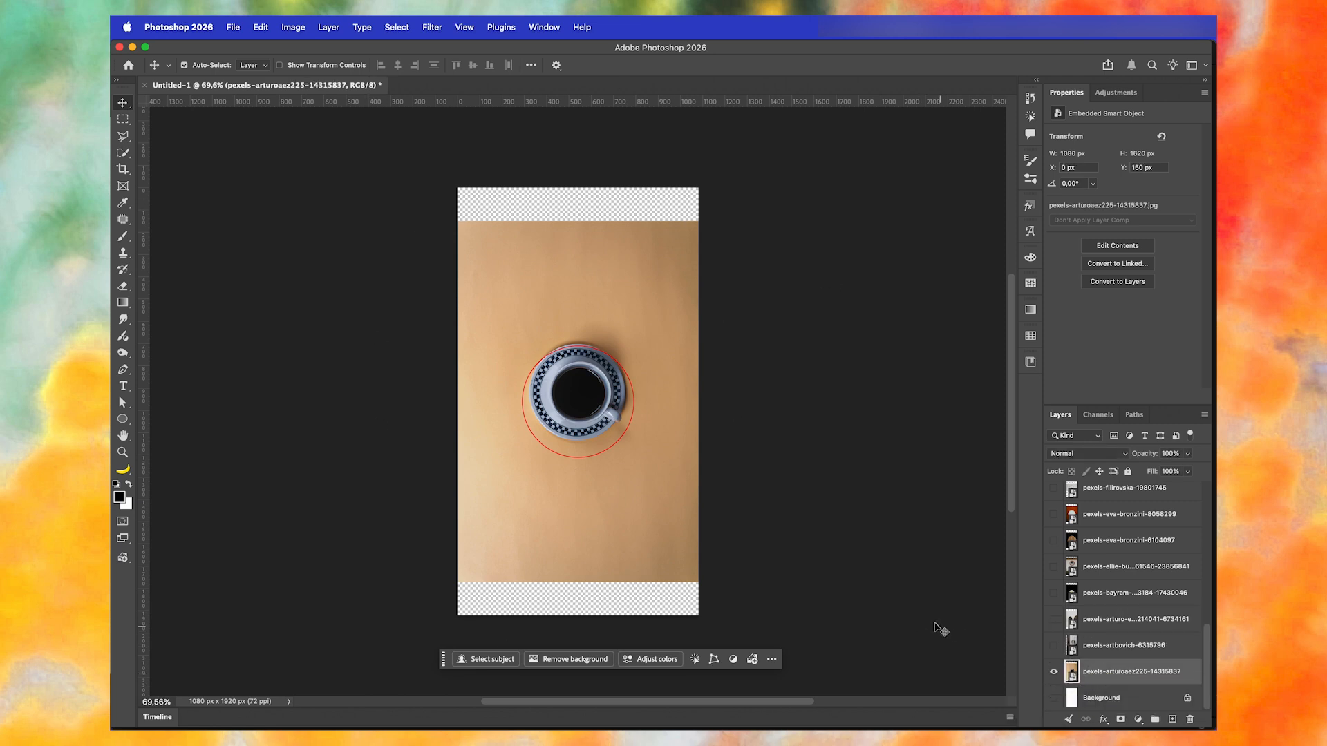
- Scale the coffee cup photo to about 2285 × 3428 px and position it so the cup's opening fits the red circle
{"action": "key", "text": "ctrl+t"}
{"action": "left_click_drag", "start_coordinate": [719, 186], "coordinate": [818, 98]}
{"action": "left_click_drag", "start_coordinate": [719, 276], "coordinate": [710, 293]}
{"action": "left_click_drag", "start_coordinate": [788, 437], "coordinate": [826, 437]}
{"action": "left_click_drag", "start_coordinate": [327, 436], "coordinate": [320, 437]}
{"action": "key", "text": "Return"}
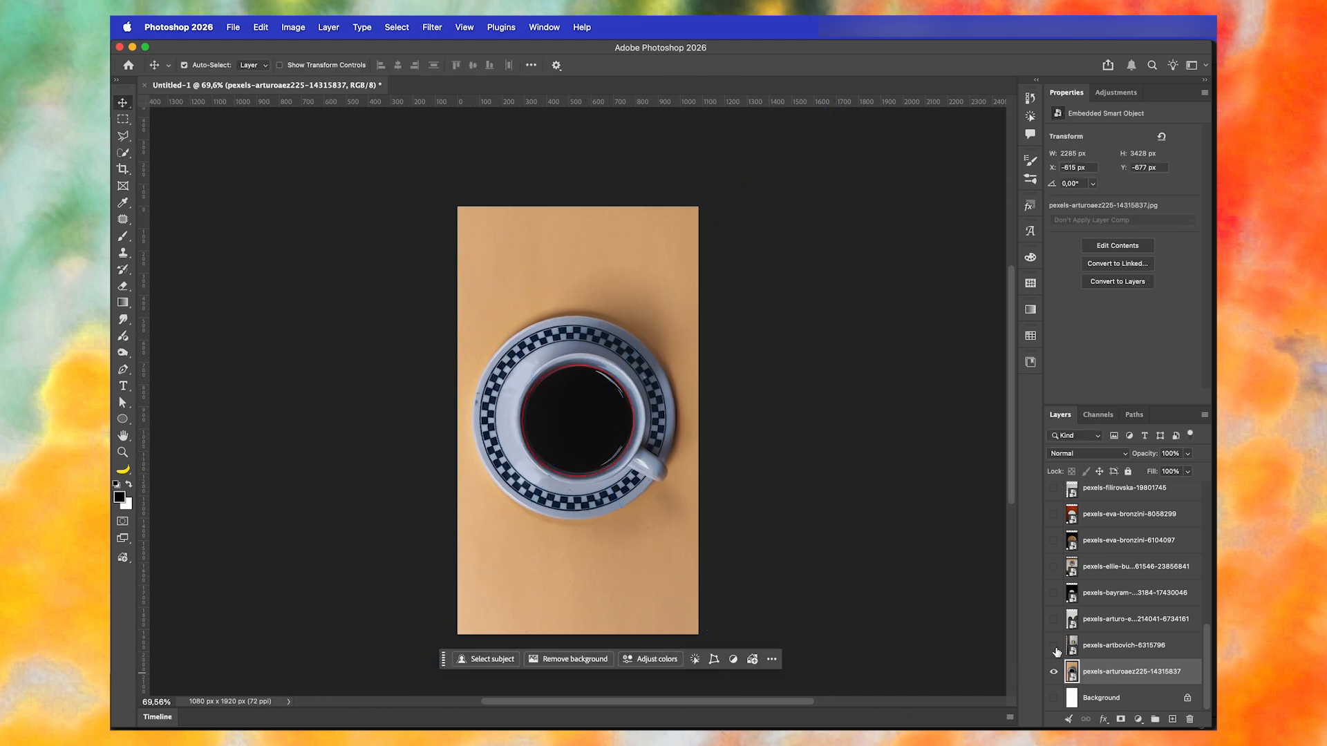
- Show the dressing table photo (6315796), then enlarge and move it so the round mirror fits the red circle
{"action": "left_click", "coordinate": [1054, 646]}
{"action": "left_click", "coordinate": [1106, 649]}
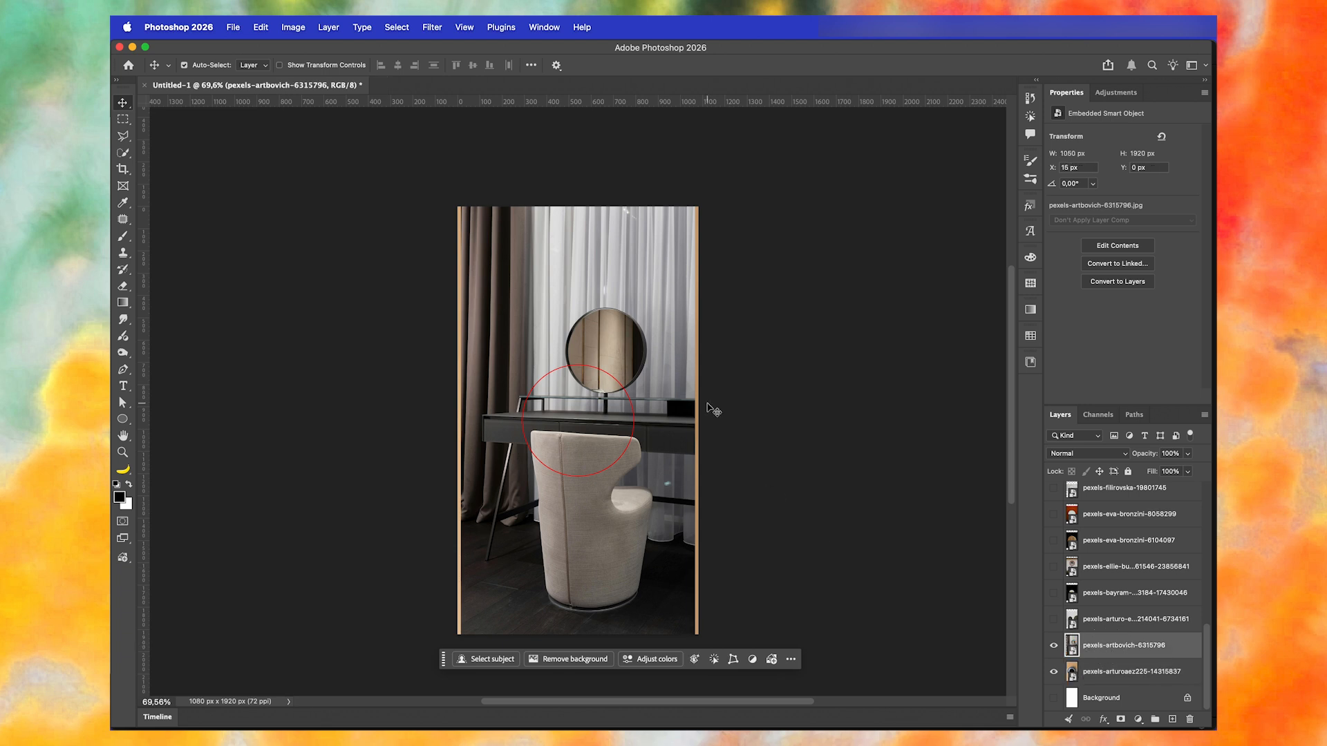
{"action": "key", "text": "super+t"}
{"action": "left_click_drag", "start_coordinate": [659, 308], "coordinate": [620, 390]}
{"action": "left_click_drag", "start_coordinate": [654, 495], "coordinate": [616, 519]}
{"action": "left_click_drag", "start_coordinate": [711, 205], "coordinate": [692, 237]}
{"action": "left_click_drag", "start_coordinate": [656, 281], "coordinate": [661, 273]}
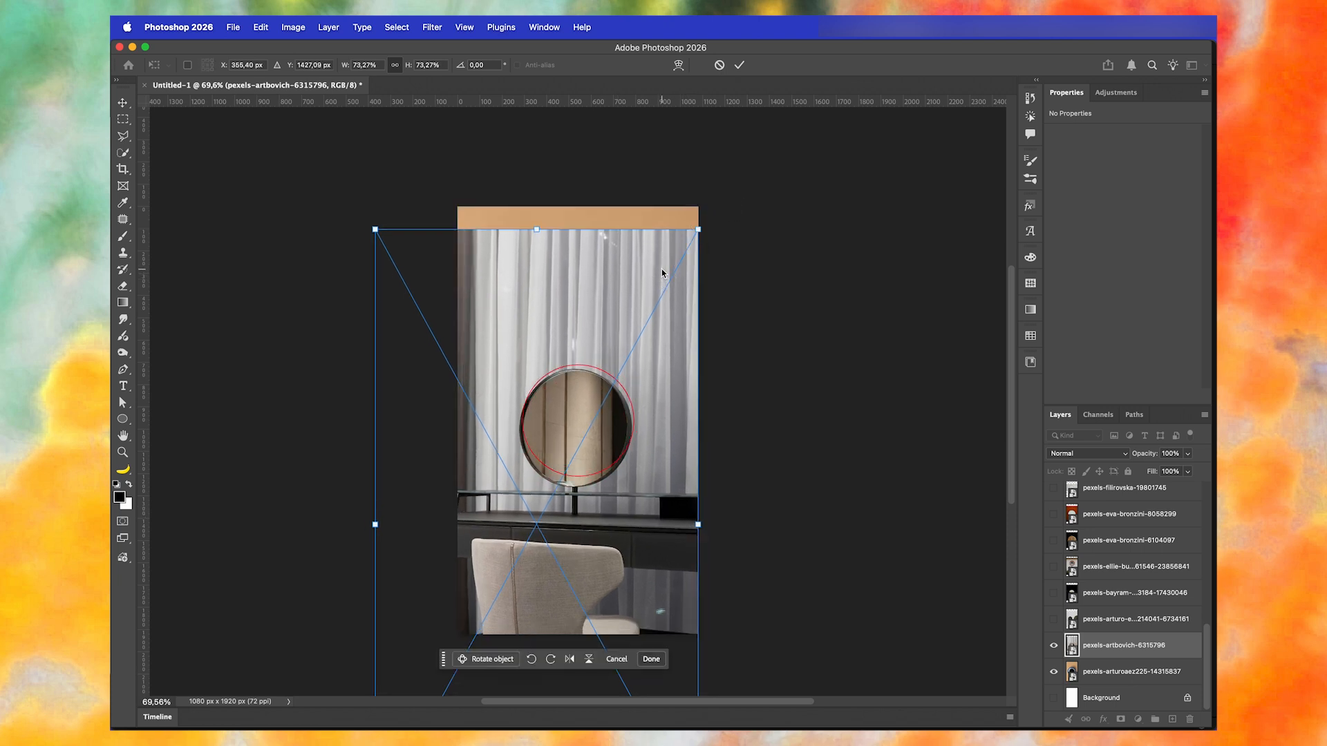
{"action": "key", "text": "Return"}
- Show the sandwich cookie photo (6734161) and scale it to about 1267 × 1774 px, fitting the sharp cookie to the red circle
{"action": "left_click", "coordinate": [1053, 619]}
{"action": "left_click", "coordinate": [1134, 619]}
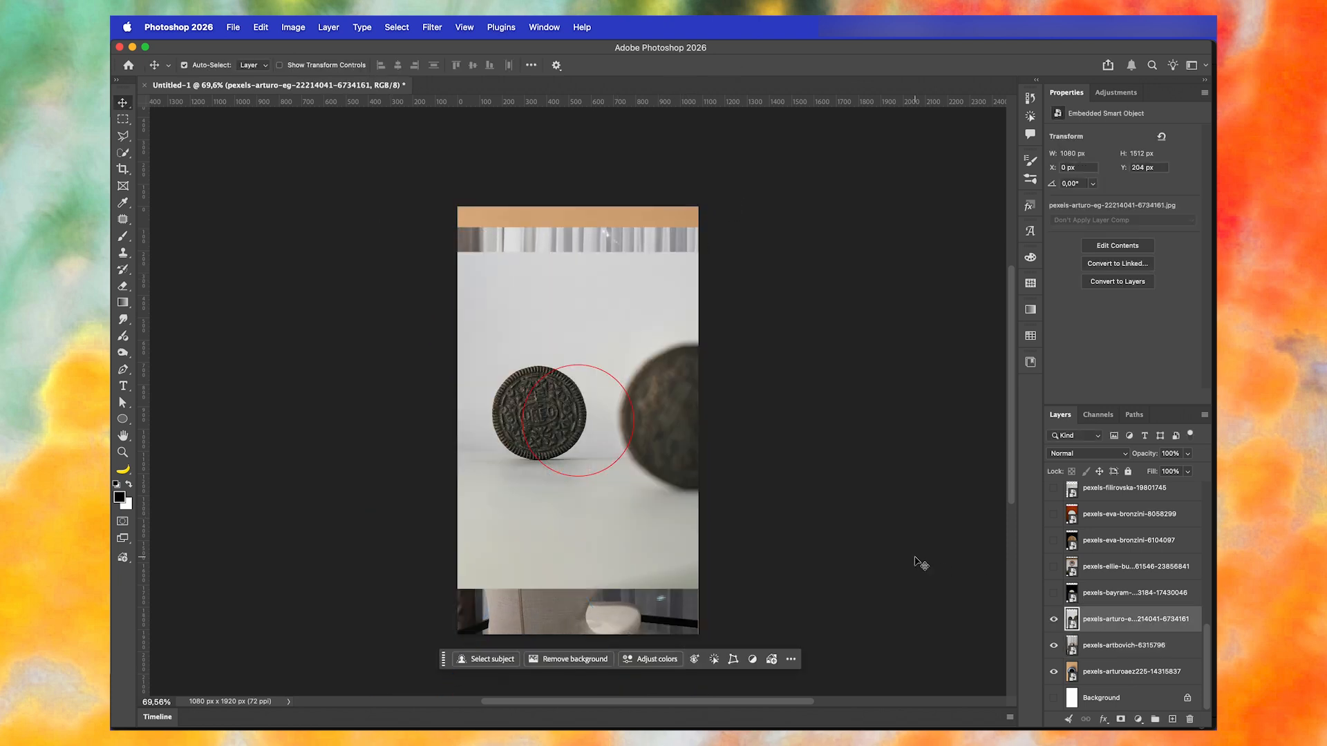
{"action": "key", "text": "ctrl+t"}
{"action": "left_click_drag", "start_coordinate": [661, 516], "coordinate": [686, 552]}
{"action": "left_click_drag", "start_coordinate": [724, 288], "coordinate": [764, 231]}
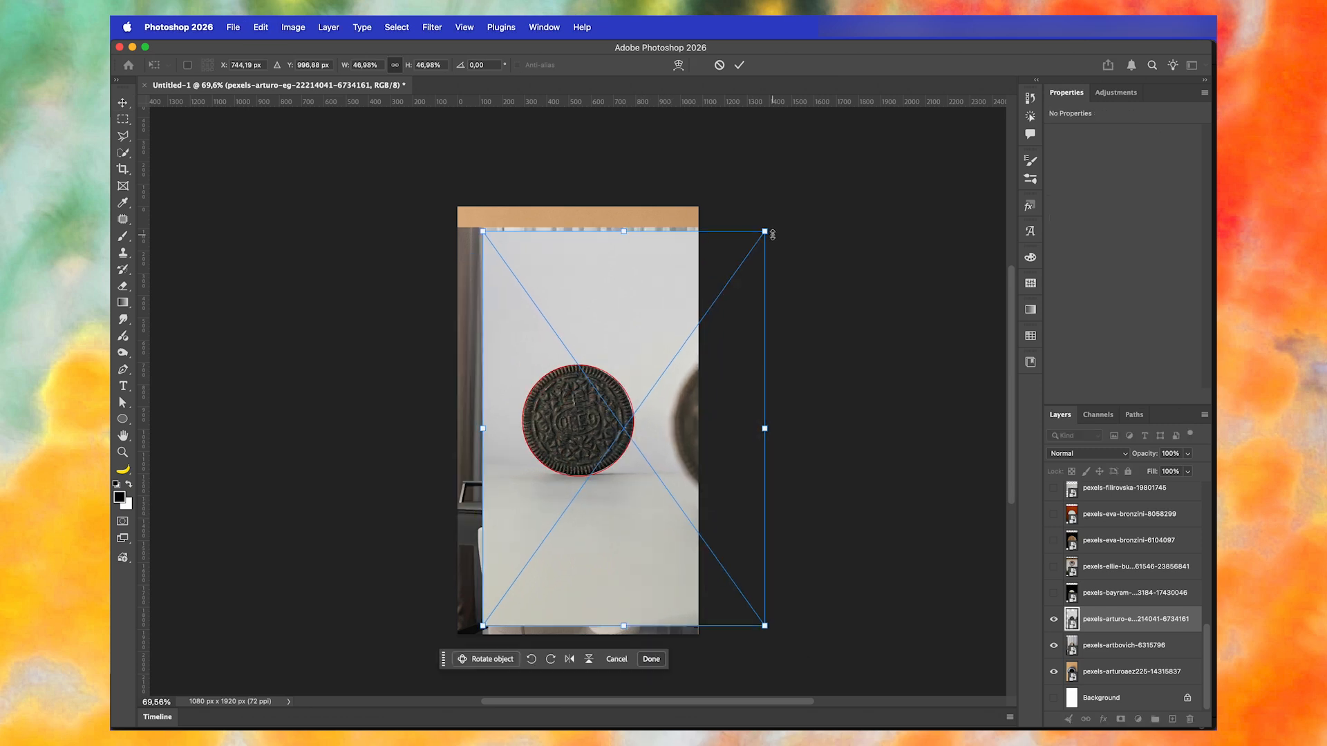
{"action": "key", "text": "Return"}
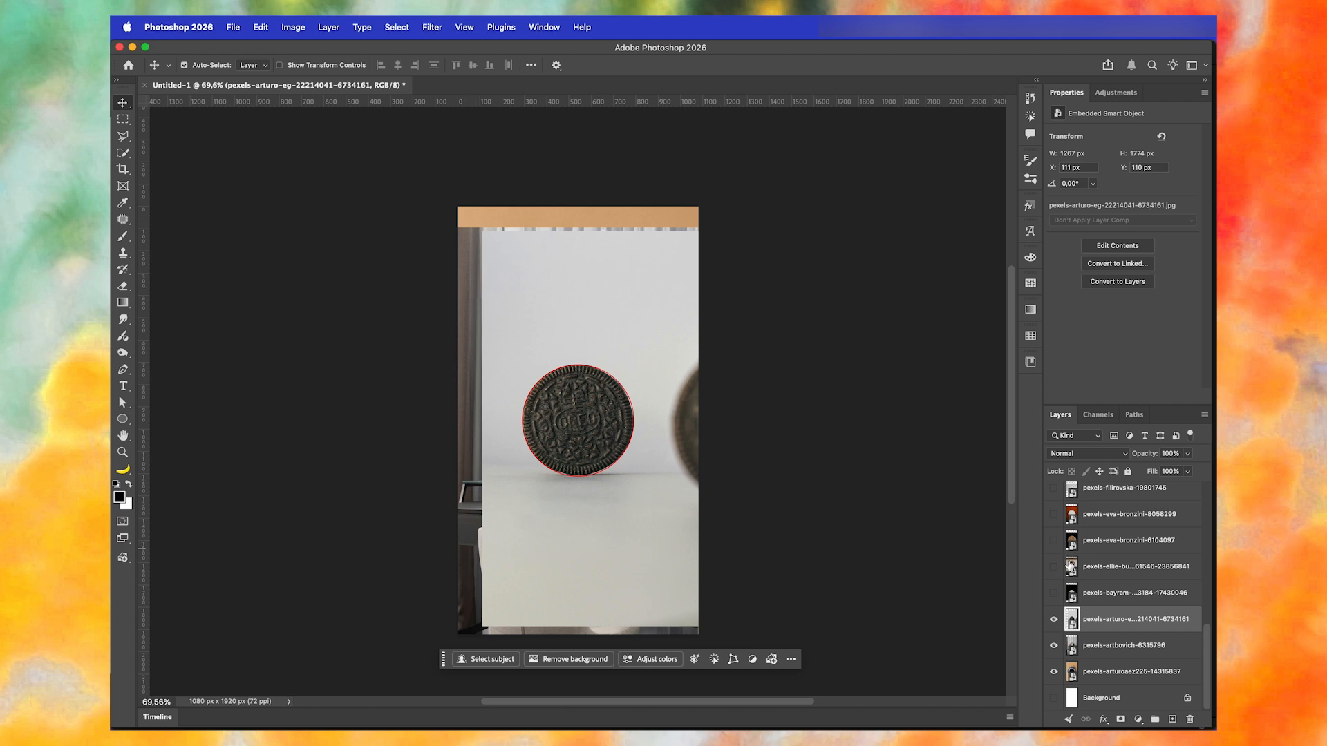
- Show the dark porthole photo (17430046) and scale it to about 1070 × 1604 px, aligning the round window with the red circle
{"action": "left_click", "coordinate": [1055, 594]}
{"action": "left_click", "coordinate": [1103, 594]}
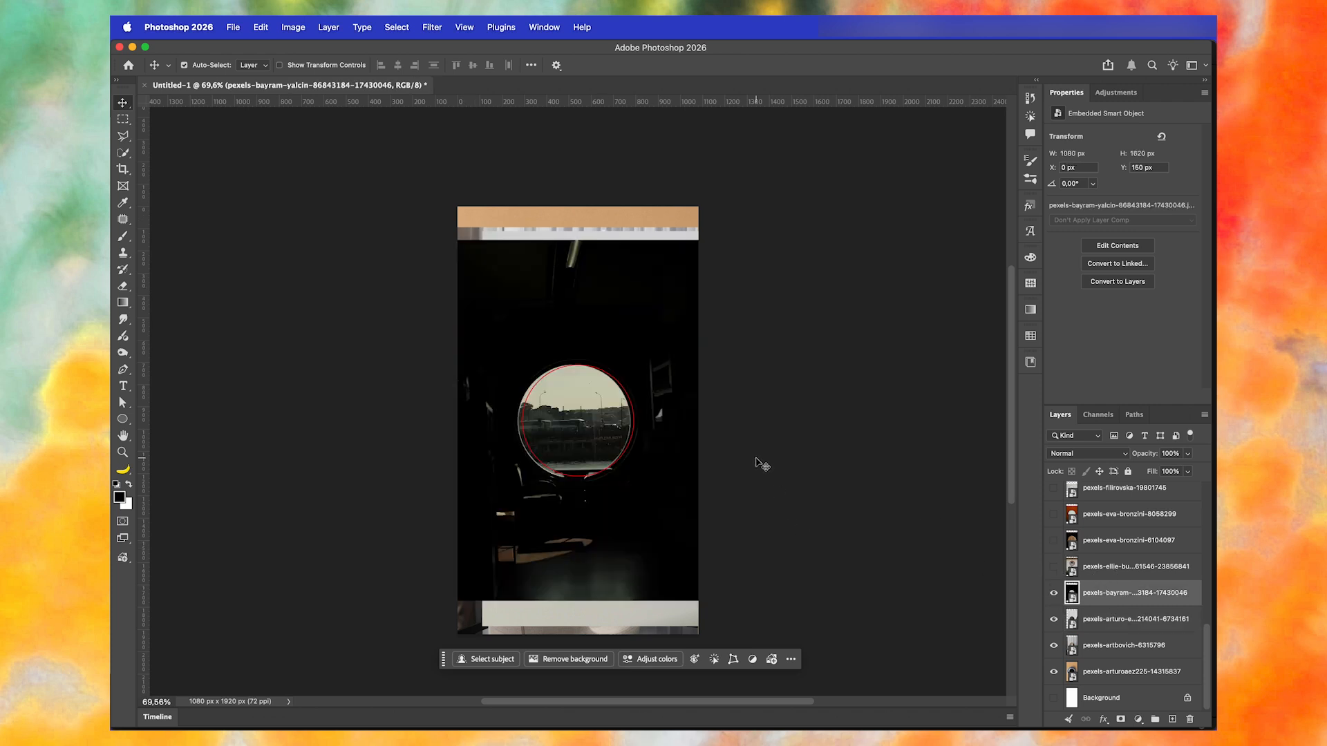
{"action": "key", "text": "super+t"}
{"action": "key", "text": "shift+Right"}
{"action": "key", "text": "shift+Right"}
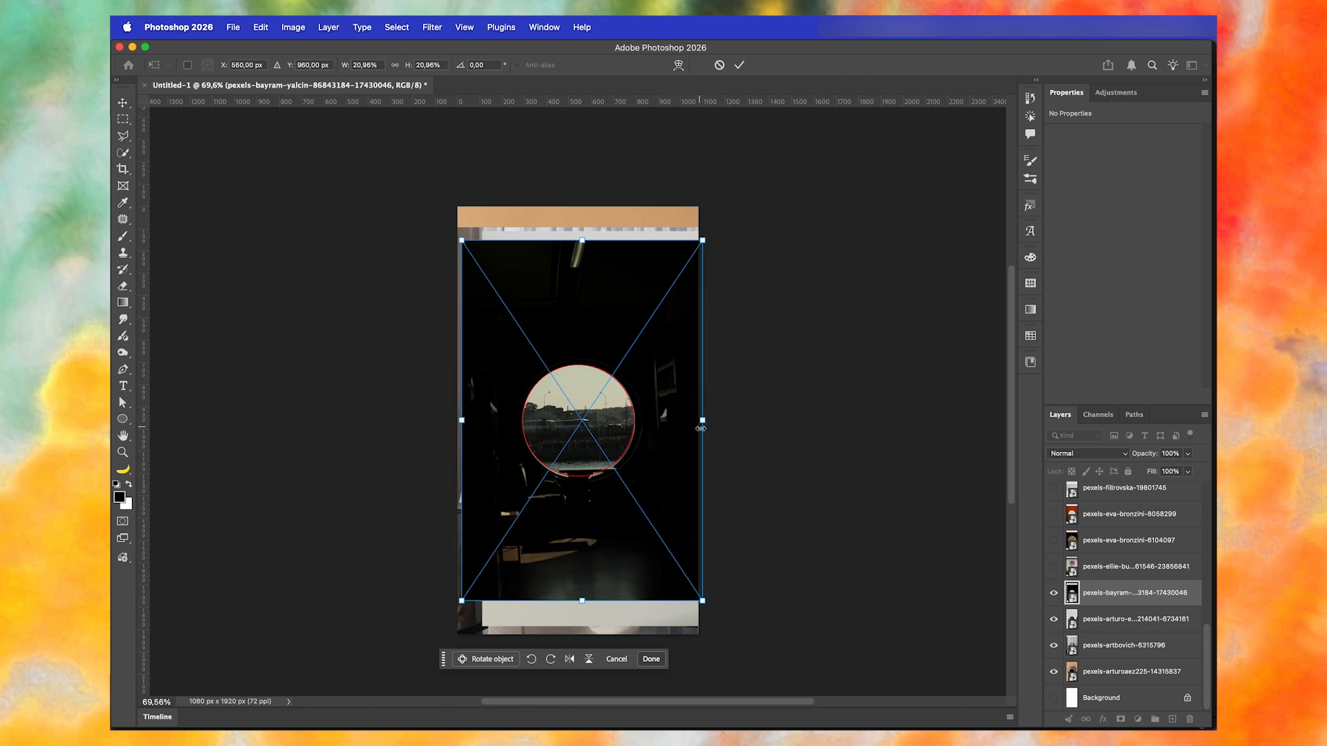
{"action": "left_click_drag", "start_coordinate": [703, 598], "coordinate": [702, 595]}
{"action": "key", "text": "Return"}
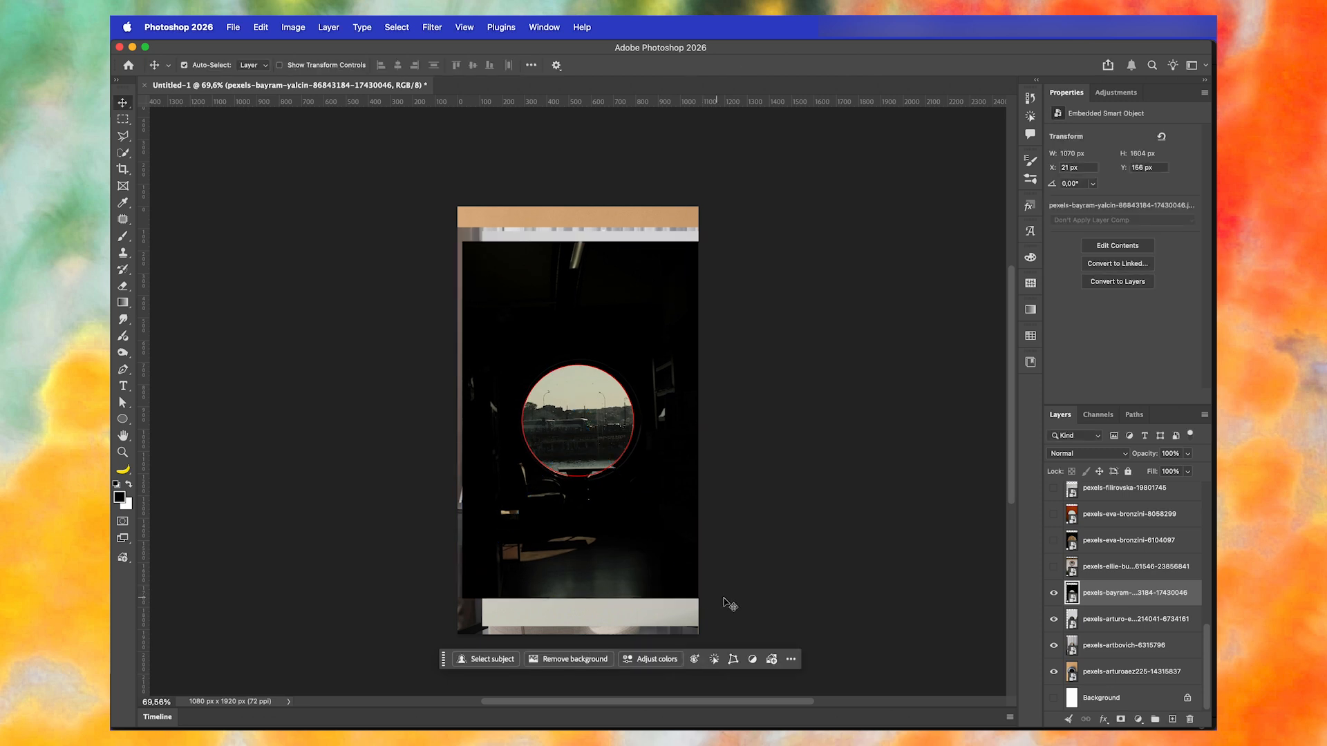
- Show the brick-framed round window photo (23856841) and transform it so the window's outer rim matches the red circle
{"action": "left_click", "coordinate": [1054, 567]}
{"action": "left_click", "coordinate": [1080, 568]}
{"action": "key", "text": "super+t"}
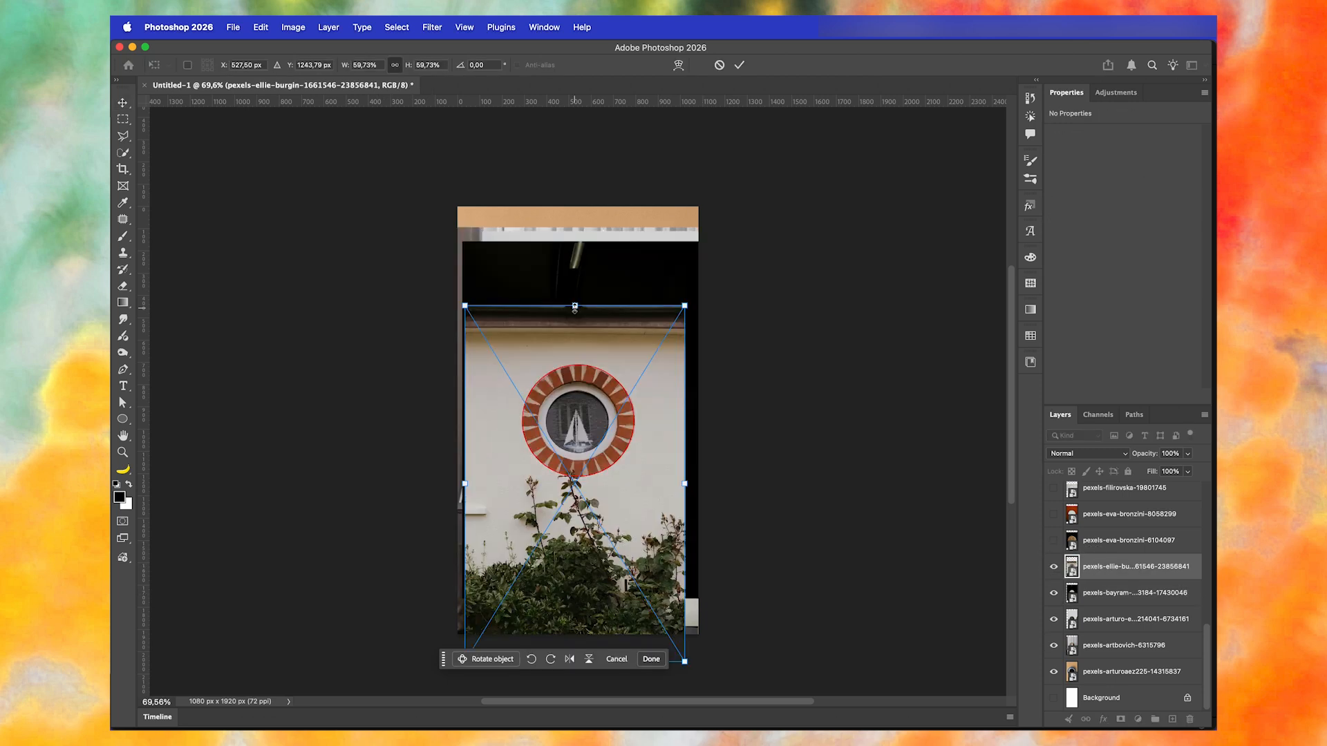
{"action": "key", "text": "Return"}
- Show the digestive biscuit (6104097) and orange-background plate (8058299) photos and scale each so its round object fits the red circle
{"action": "left_click", "coordinate": [1054, 543]}
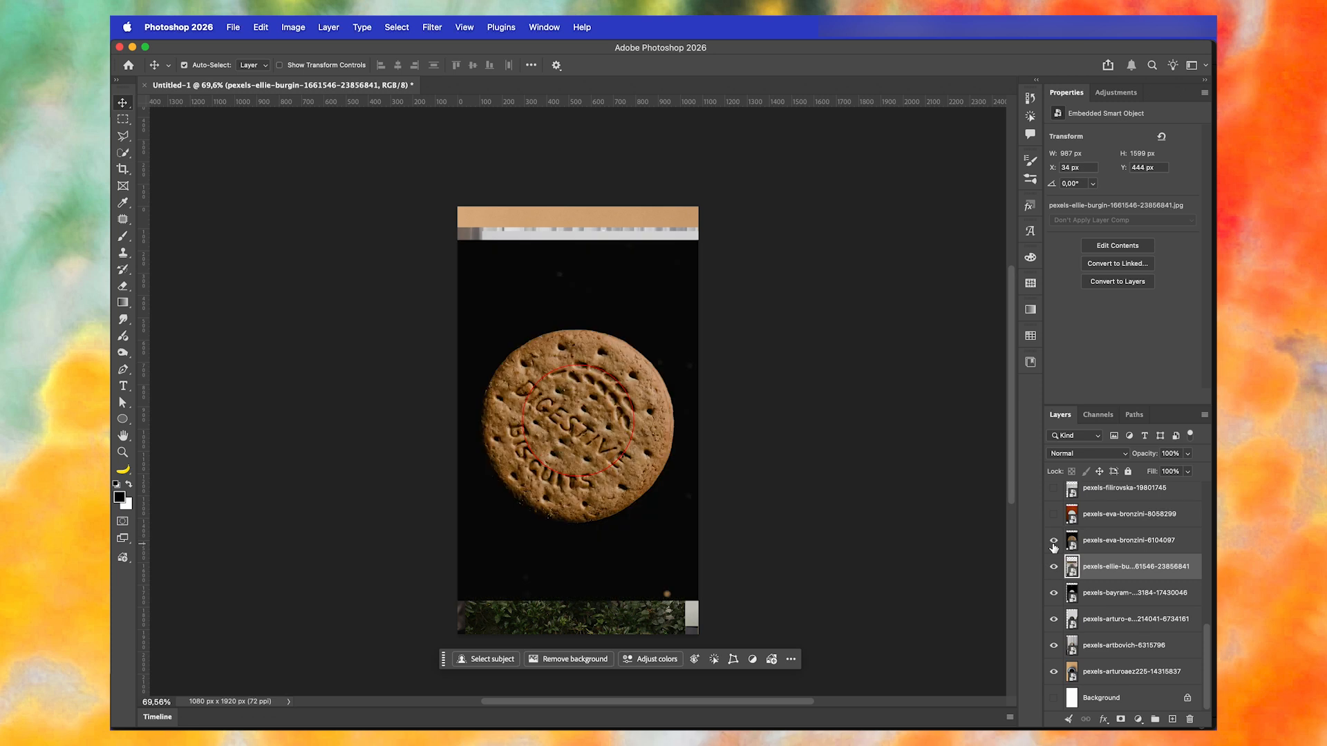
{"action": "left_click", "coordinate": [1106, 546]}
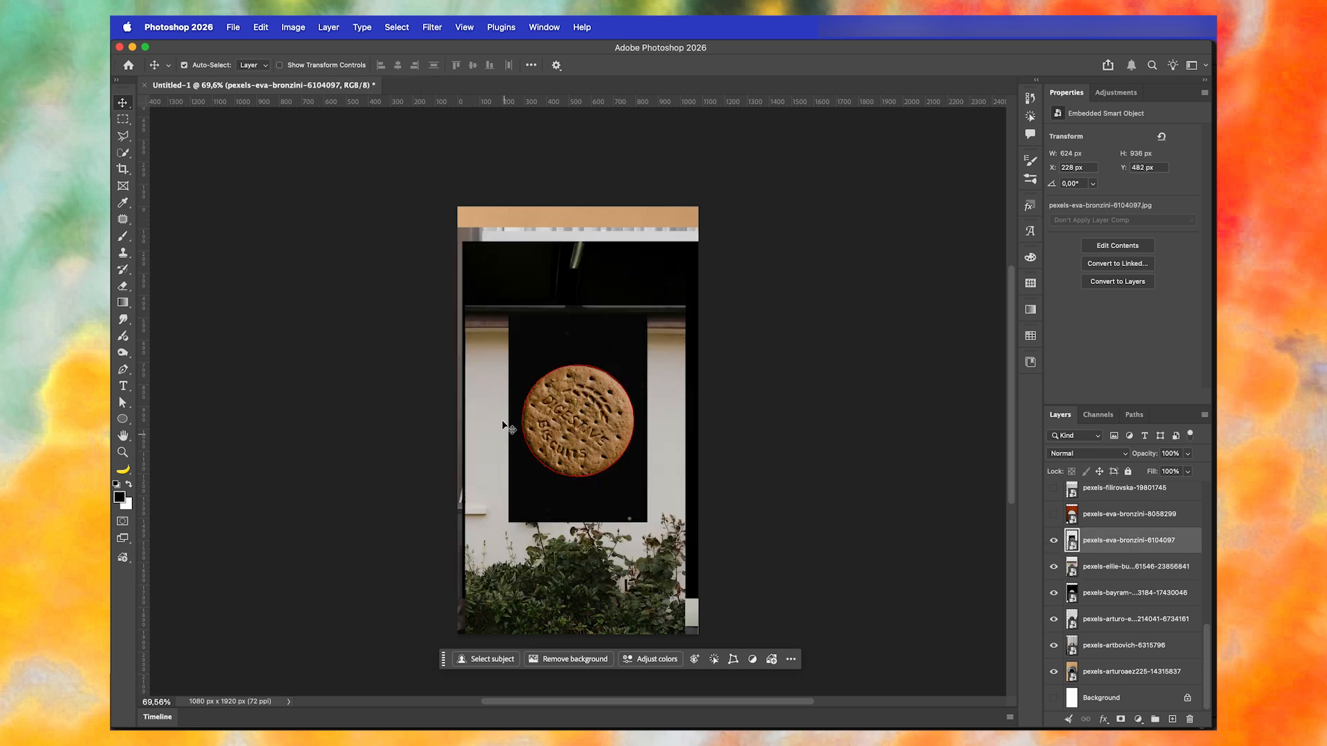
{"action": "left_click", "coordinate": [1054, 514]}
{"action": "left_click", "coordinate": [1106, 514]}
{"action": "key", "text": "super+t"}
{"action": "left_click_drag", "start_coordinate": [702, 239], "coordinate": [667, 308]}
{"action": "key", "text": "Return"}
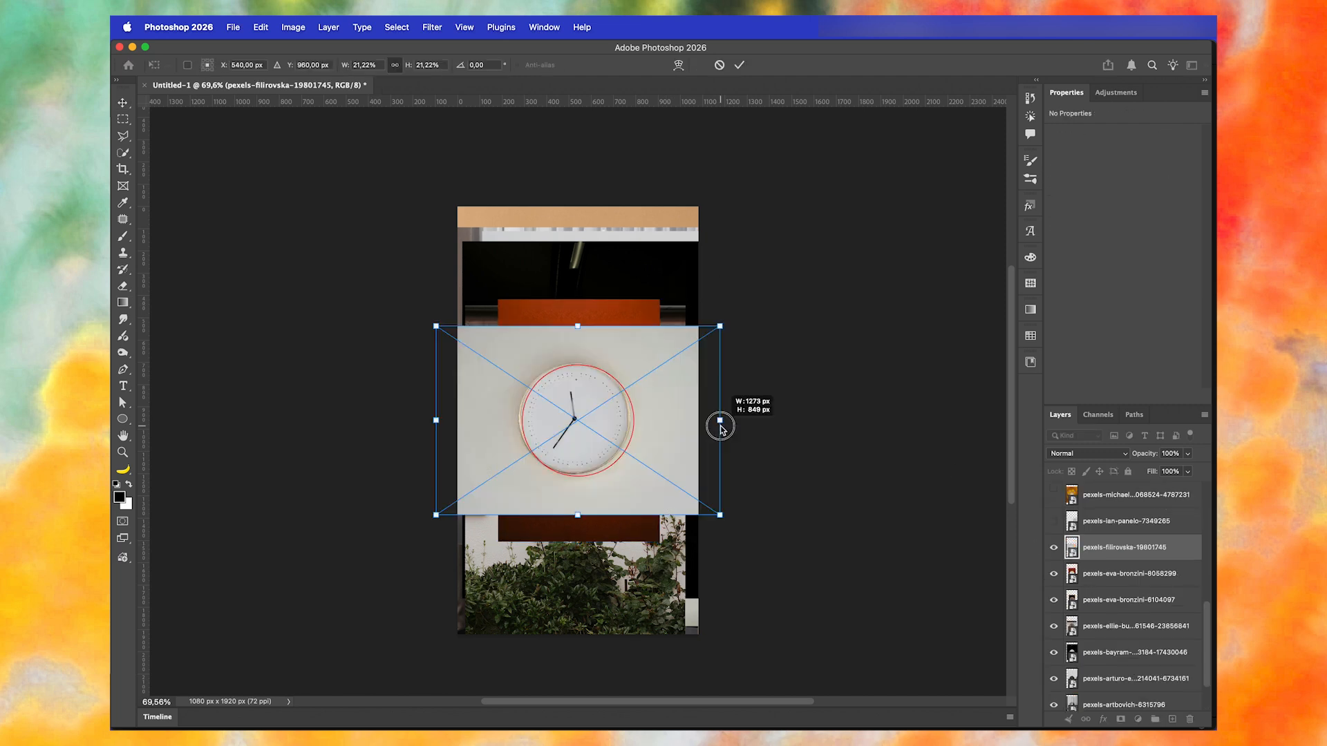
- Scale the wall clock photo (19801745) to about 1282 × 854 px and nudge it so the clock matches the red circle
{"action": "left_click_drag", "start_coordinate": [720, 425], "coordinate": [720, 426]}
{"action": "key", "text": "shift+Right"}
{"action": "key", "text": "shift+Right"}
{"action": "key", "text": "Down"}
{"action": "key", "text": "Down"}
{"action": "key", "text": "Down"}
{"action": "key", "text": "Down"}
{"action": "key", "text": "Down"}
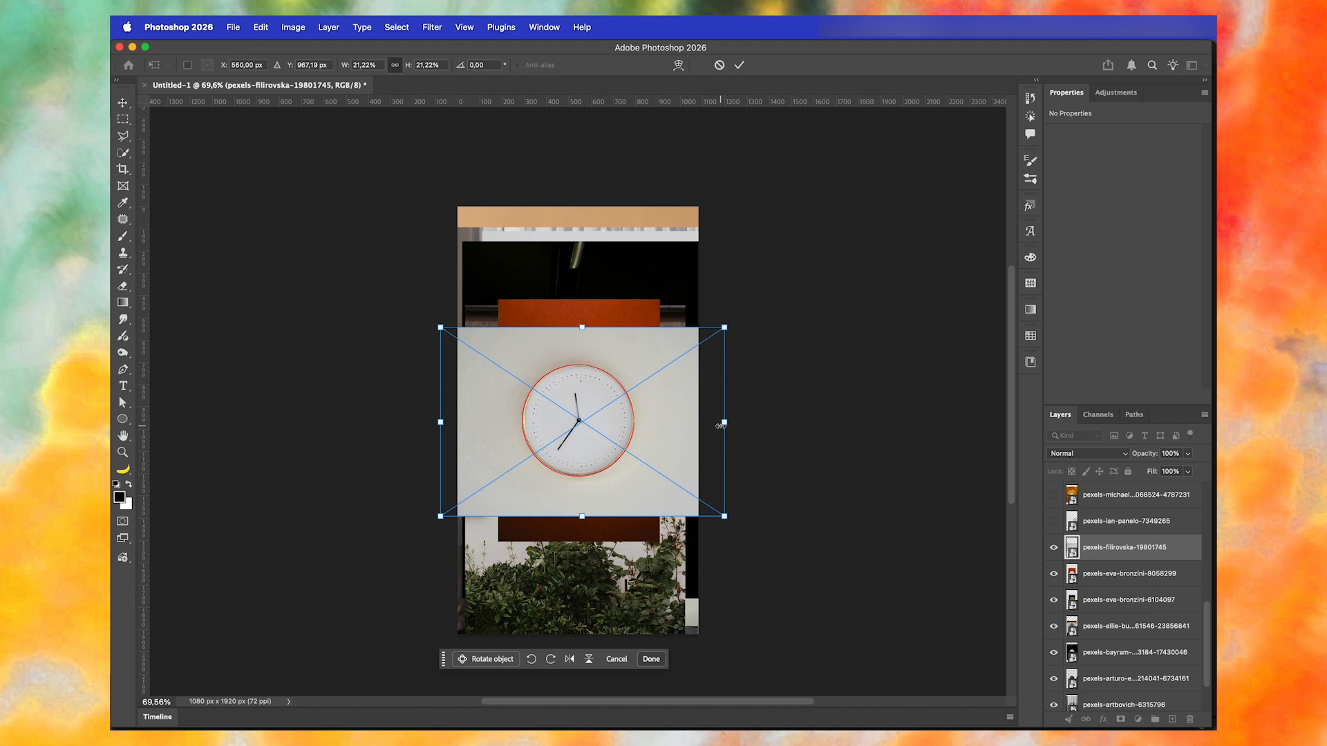
{"action": "left_click_drag", "start_coordinate": [725, 327], "coordinate": [726, 326]}
{"action": "key", "text": "Return"}
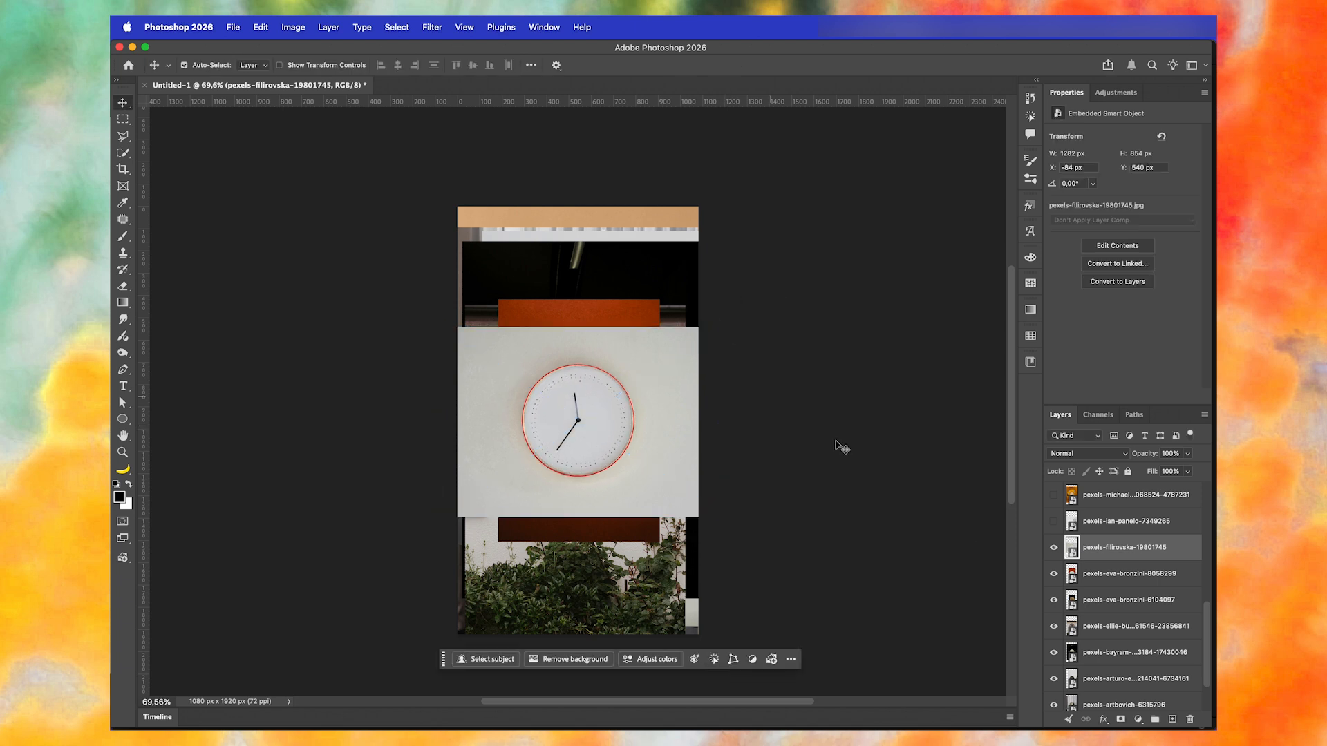
- Show the white plate photo (7349265), scale it to about 1861 × 1240 px, and align the plate with the red circle
{"action": "left_click", "coordinate": [1054, 522]}
{"action": "left_click", "coordinate": [1100, 527]}
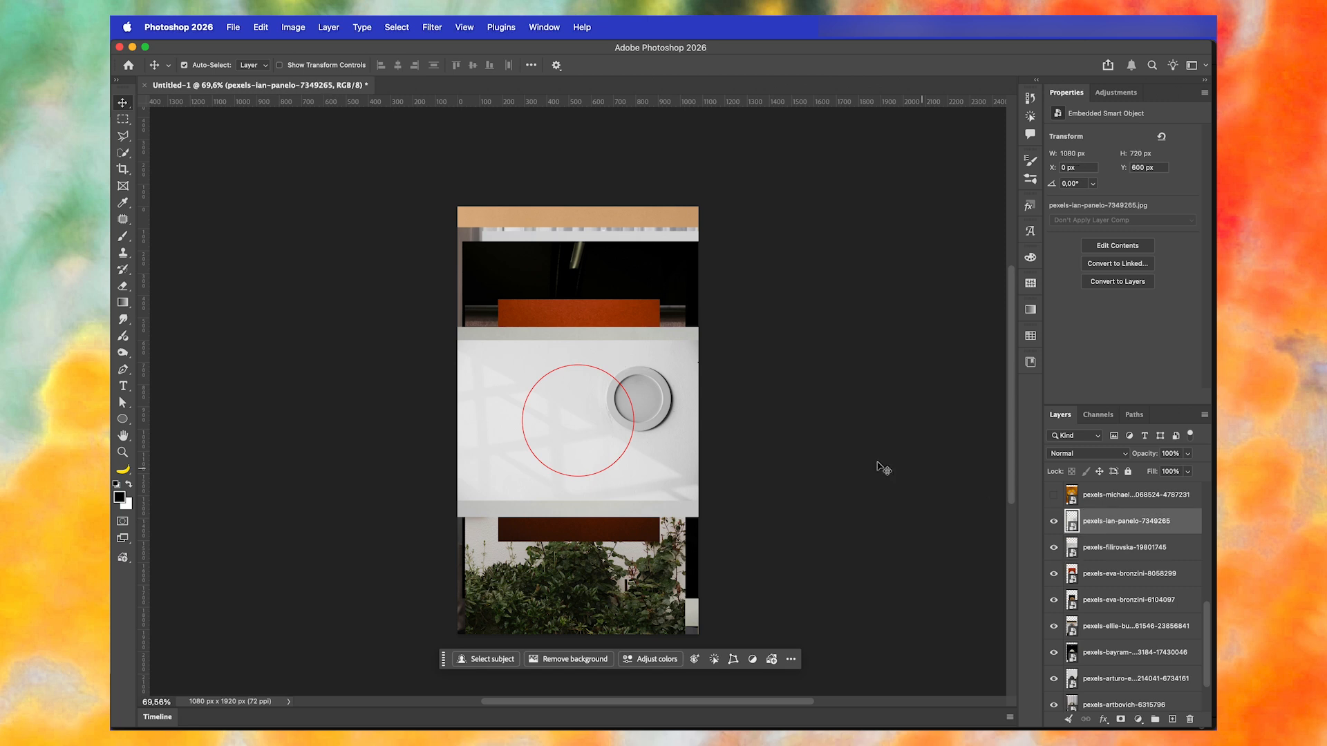
{"action": "key", "text": "ctrl+t"}
{"action": "left_click_drag", "start_coordinate": [698, 421], "coordinate": [786, 449]}
{"action": "left_click_drag", "start_coordinate": [648, 486], "coordinate": [568, 509]}
{"action": "key", "text": "Up"}
{"action": "key", "text": "Up"}
{"action": "key", "text": "Up"}
{"action": "key", "text": "Up"}
{"action": "key", "text": "Up"}
{"action": "key", "text": "Up"}
{"action": "key", "text": "Up"}
{"action": "key", "text": "Left"}
{"action": "key", "text": "Left"}
{"action": "key", "text": "Left"}
{"action": "key", "text": "Left"}
{"action": "key", "text": "Left"}
{"action": "key", "text": "Left"}
{"action": "key", "text": "Down"}
{"action": "key", "text": "Right"}
{"action": "key", "text": "Return"}
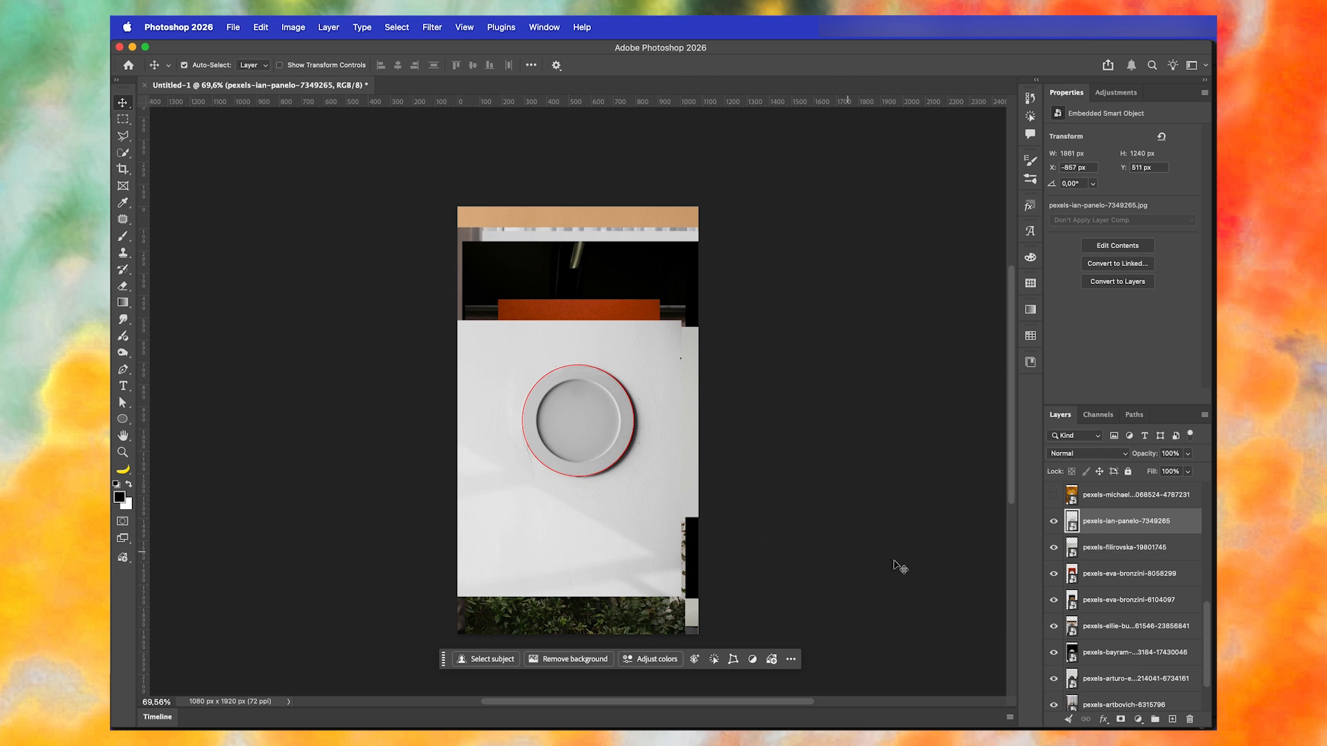
- Show the orange spiral gallery photo (4787231), scale it to about 148%, and centre its skylight in the red circle
{"action": "scroll", "coordinate": [1056, 591], "scroll_direction": "up", "scroll_amount": 2}
{"action": "left_click", "coordinate": [1054, 534]}
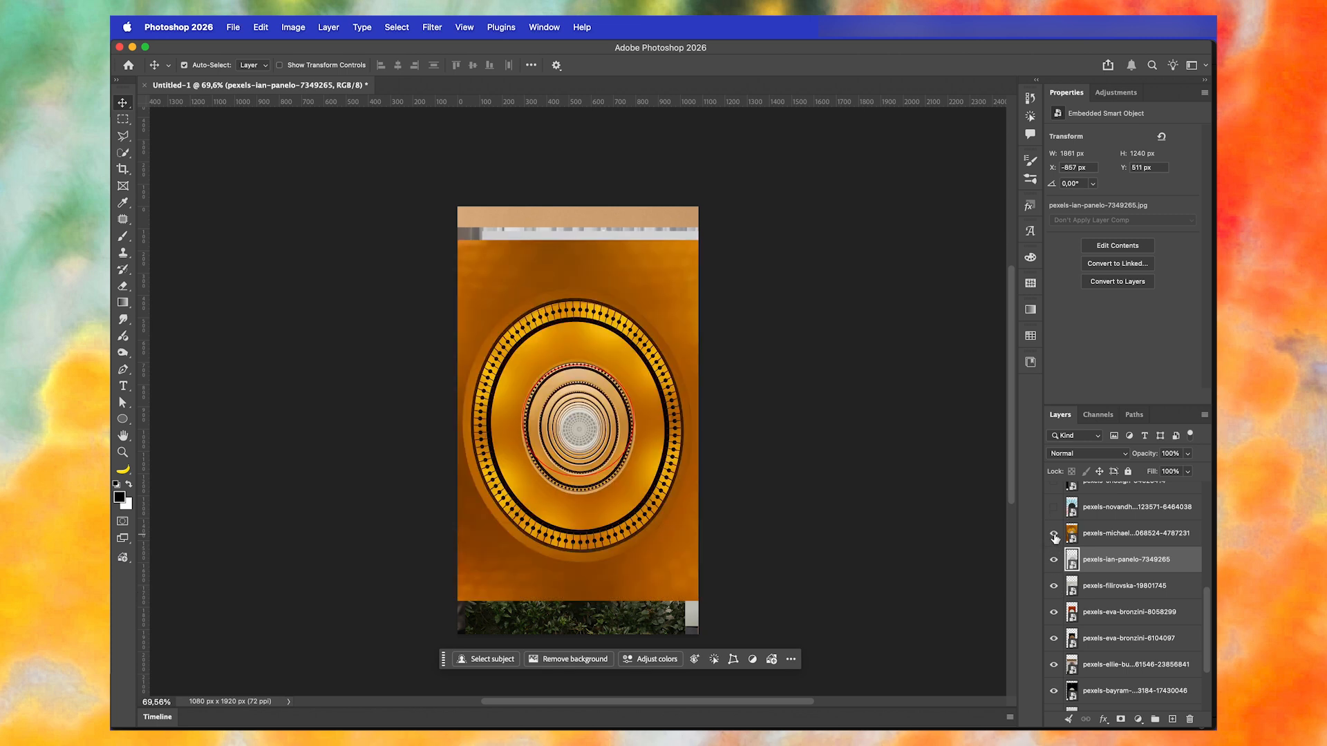
{"action": "left_click", "coordinate": [1072, 533]}
{"action": "key", "text": "super+t"}
{"action": "left_click_drag", "start_coordinate": [700, 420], "coordinate": [963, 464]}
{"action": "left_click_drag", "start_coordinate": [848, 521], "coordinate": [846, 492]}
{"action": "key", "text": "shift+Left"}
{"action": "key", "text": "shift+Left"}
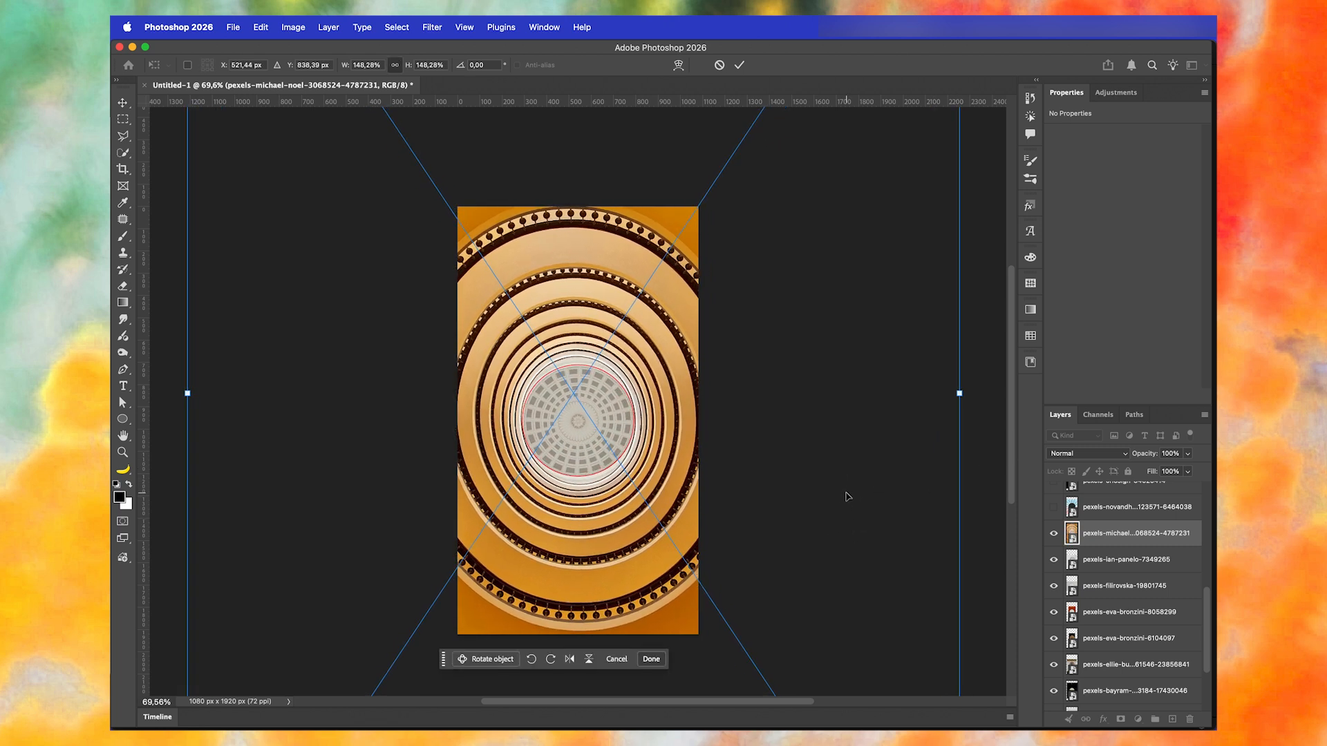
{"action": "key", "text": "Return"}
- Show the library dome photo (4916244), rotate it 90°, and scale it so the ceiling medallion fits the red circle
{"action": "scroll", "coordinate": [1061, 559], "scroll_direction": "up", "scroll_amount": 2}
{"action": "left_click", "coordinate": [1054, 555]}
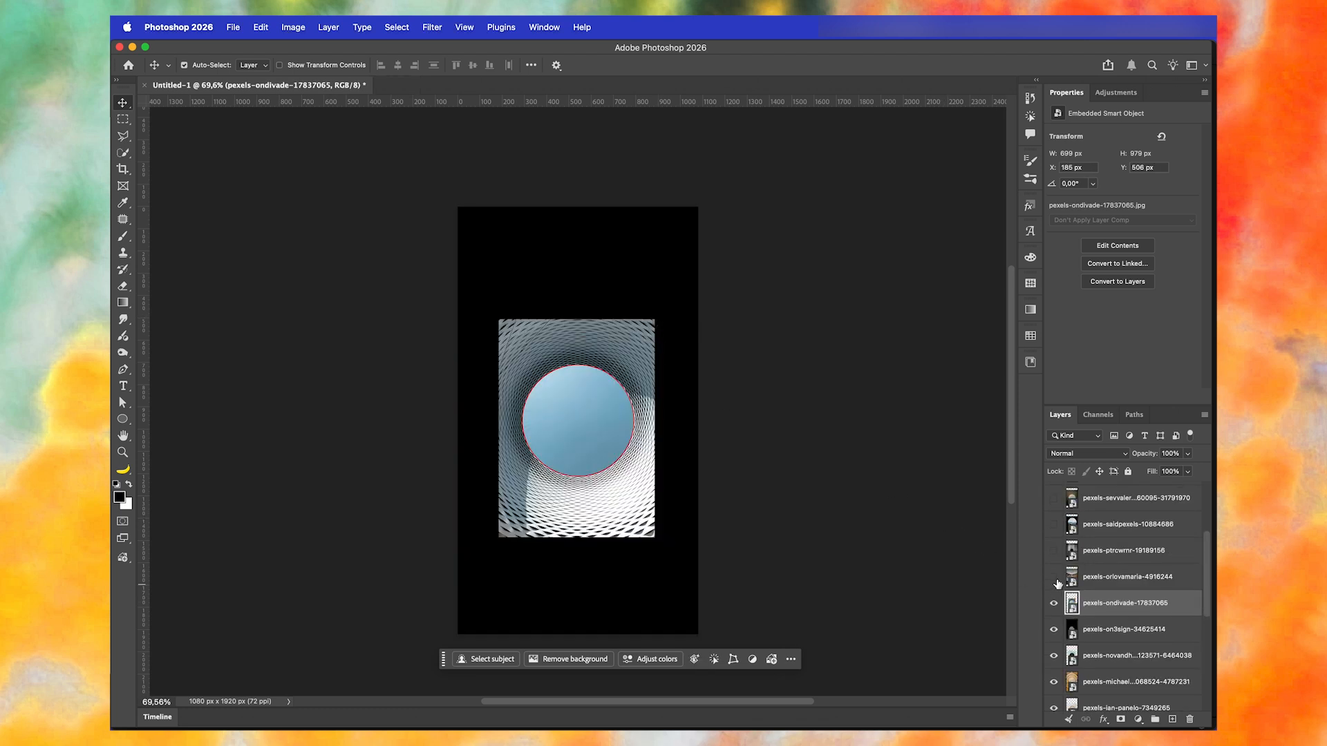
{"action": "left_click", "coordinate": [1055, 579]}
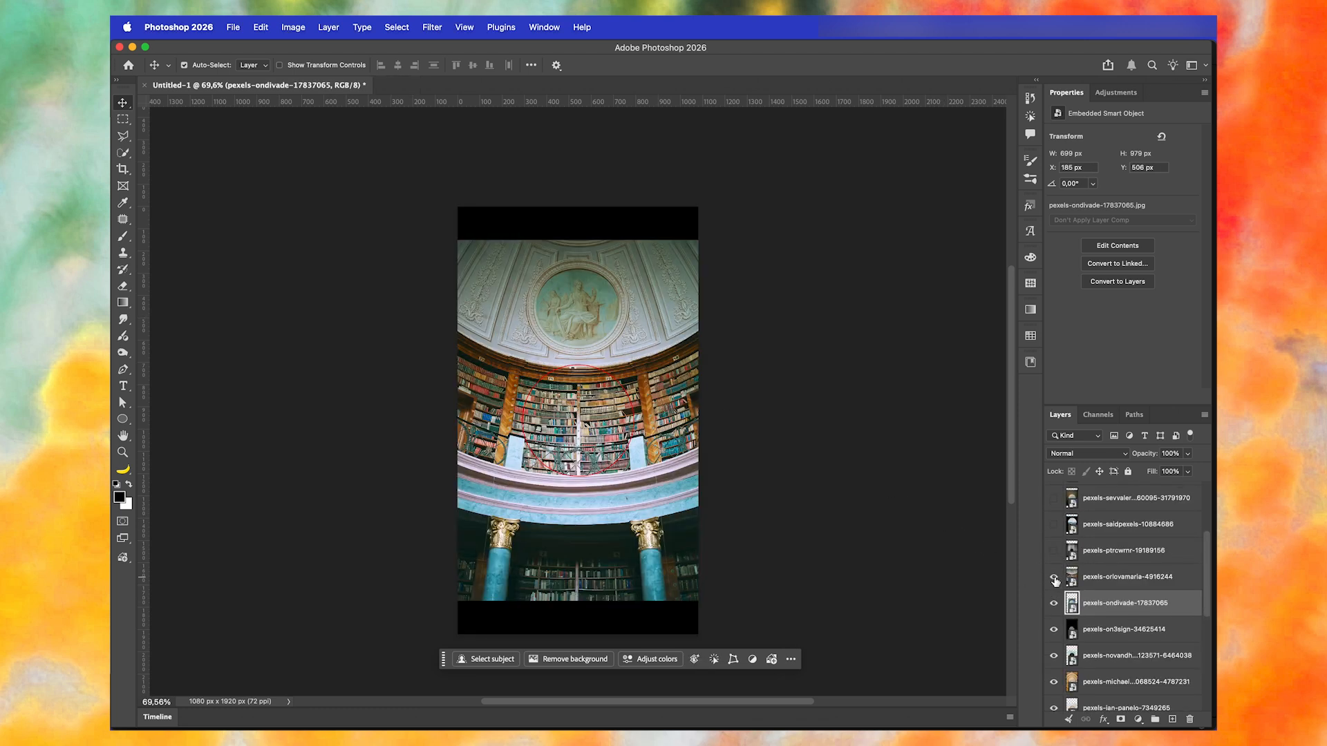
{"action": "left_click", "coordinate": [1089, 578]}
{"action": "key", "text": "cmd+t"}
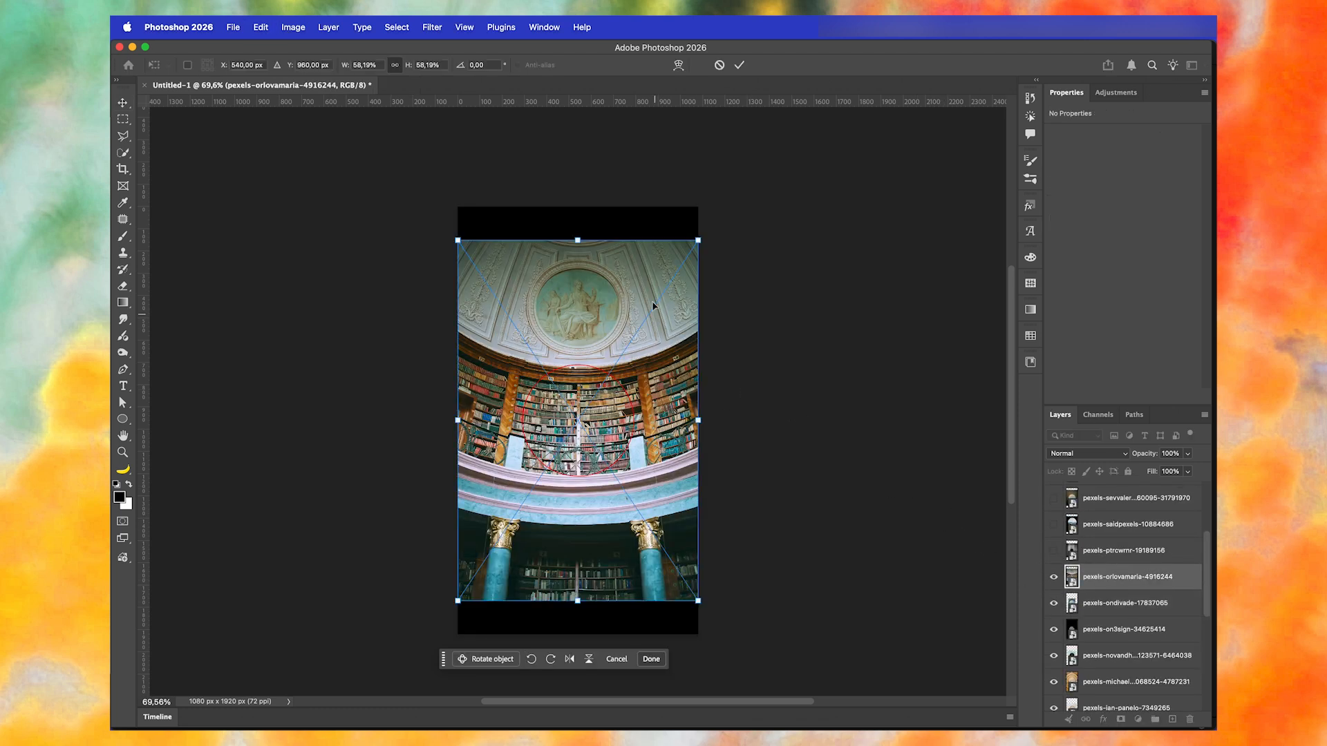
{"action": "left_click_drag", "start_coordinate": [586, 229], "coordinate": [566, 467]}
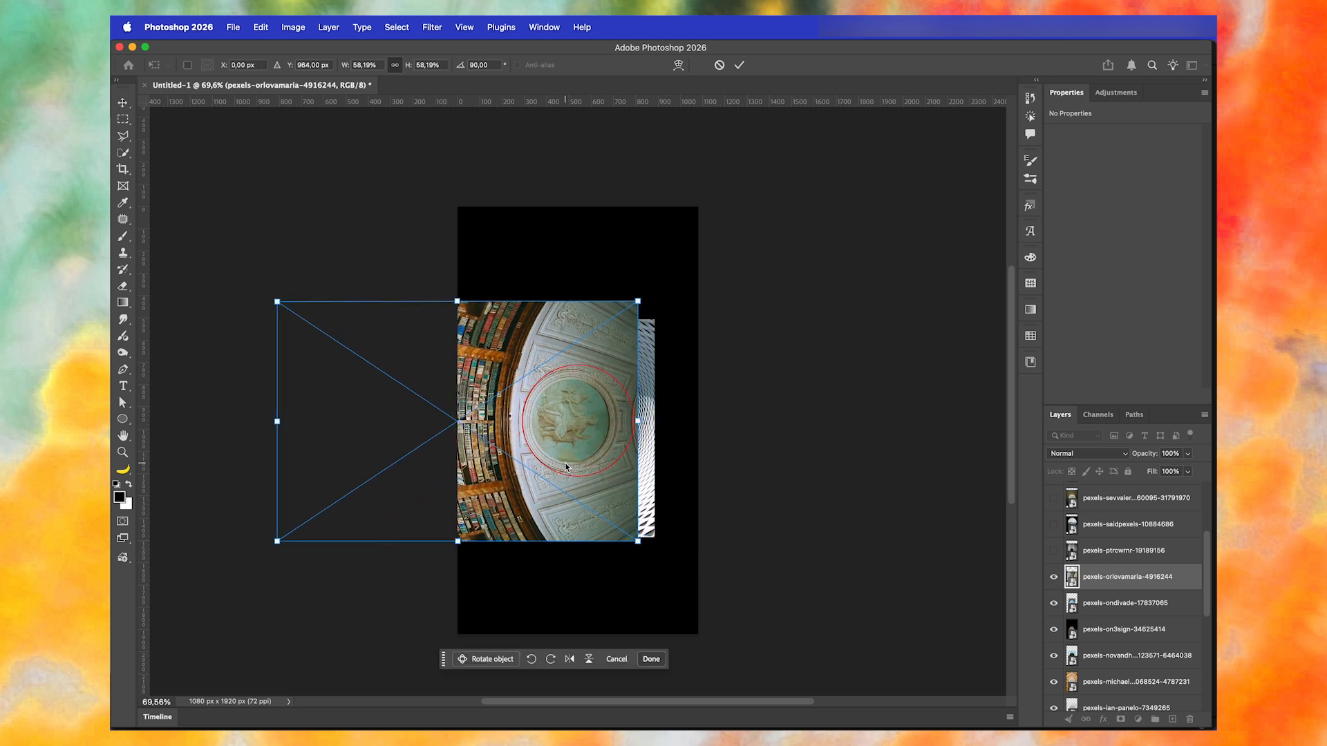
{"action": "left_click_drag", "start_coordinate": [637, 301], "coordinate": [680, 264]}
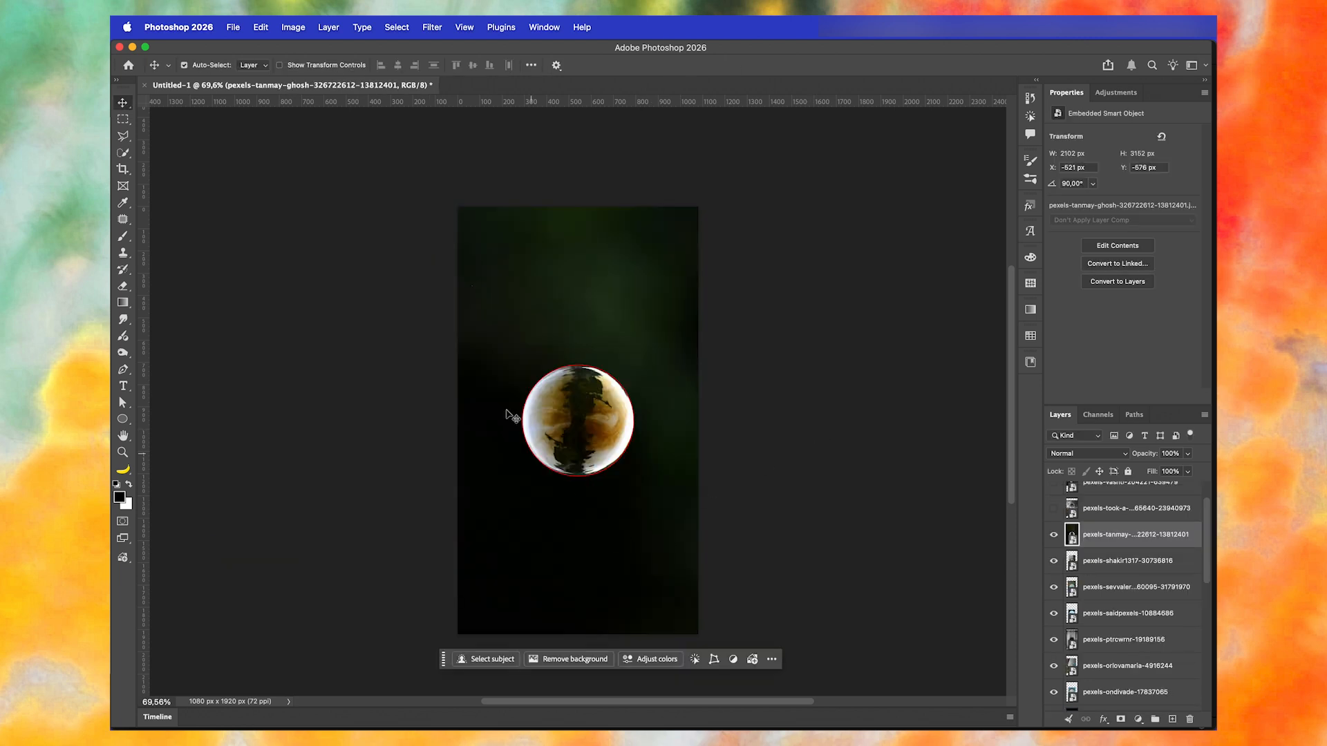
- Move photo 13812401 directly beneath Ellipse 1, and scale photo 639479 to about 2597 × 1948 px, aligning it with the red circle
{"action": "scroll", "coordinate": [1075, 584], "scroll_direction": "up", "scroll_amount": 2}
{"action": "left_click_drag", "start_coordinate": [1096, 579], "coordinate": [1102, 520]}
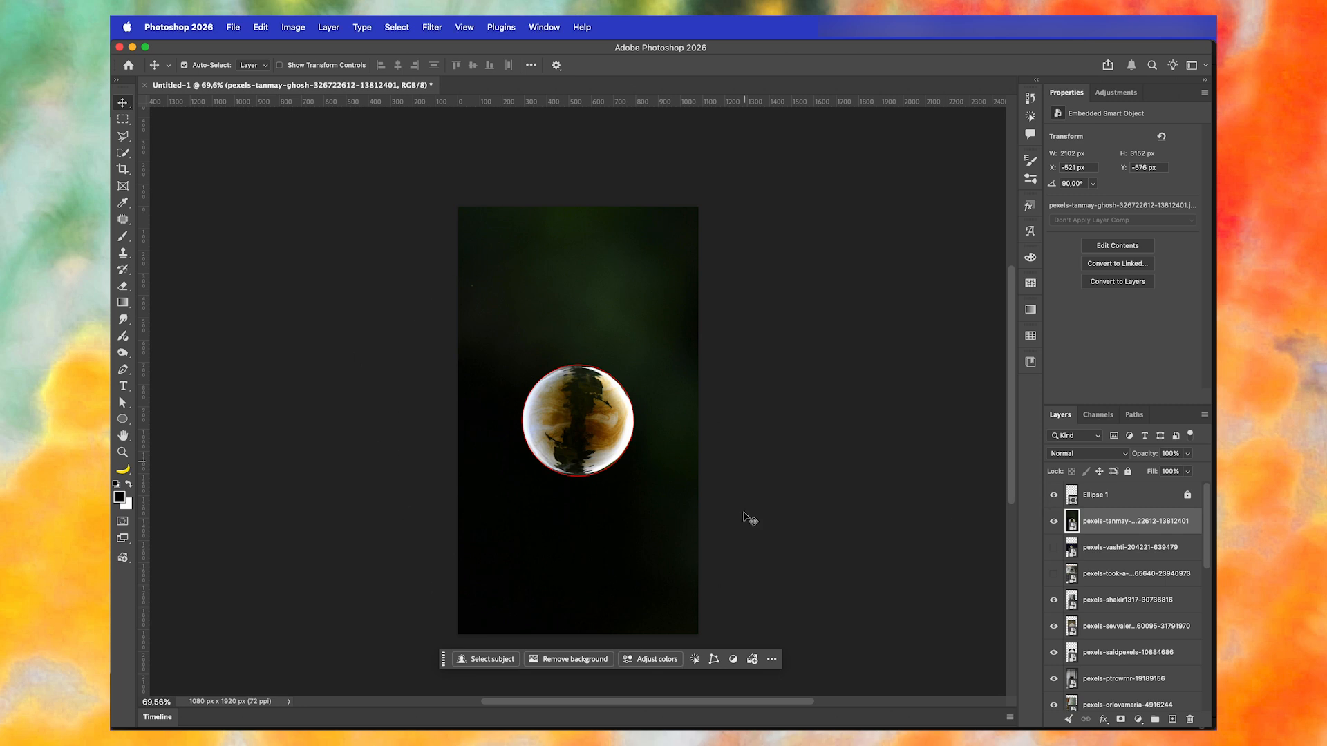
{"action": "left_click", "coordinate": [1051, 522]}
{"action": "left_click_drag", "start_coordinate": [830, 451], "coordinate": [844, 457]}
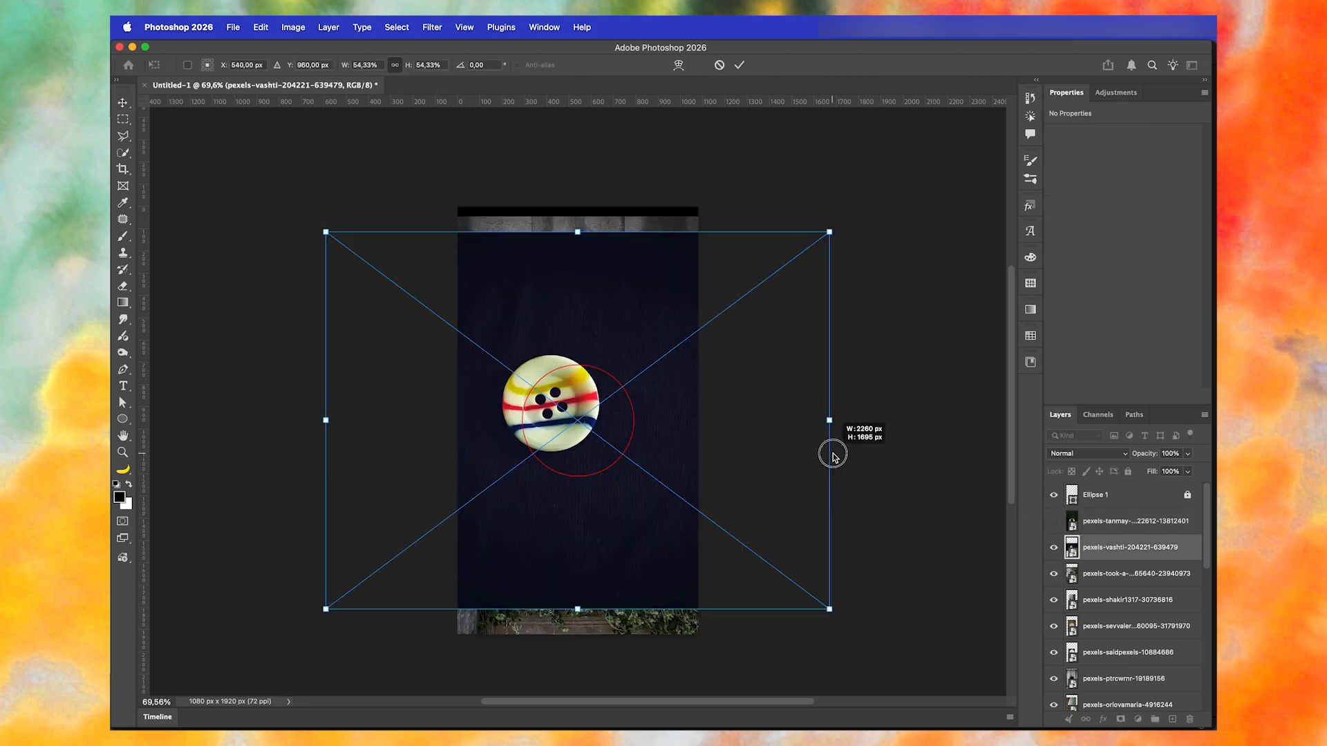
{"action": "left_click_drag", "start_coordinate": [585, 294], "coordinate": [612, 315]}
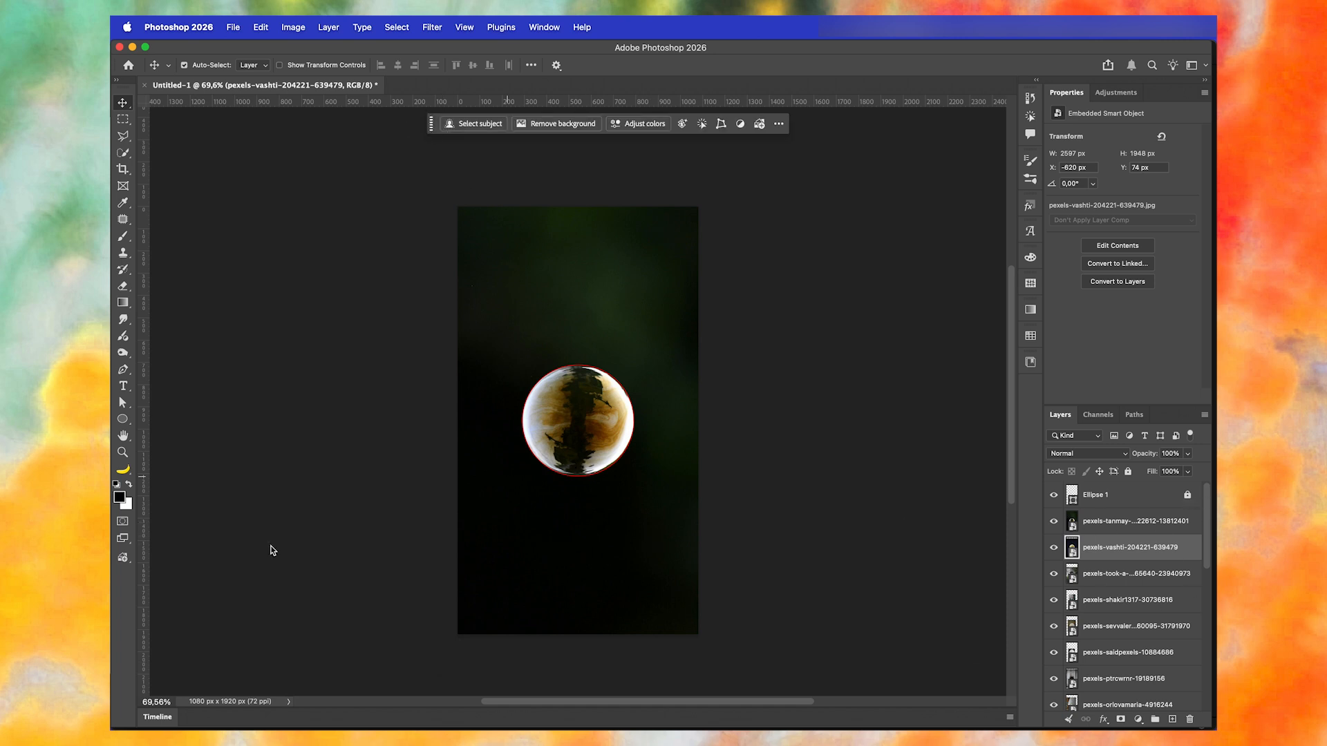
- Open the Timeline and enlarge it upward so that most photo tracks fit in view
{"action": "left_click", "coordinate": [153, 719]}
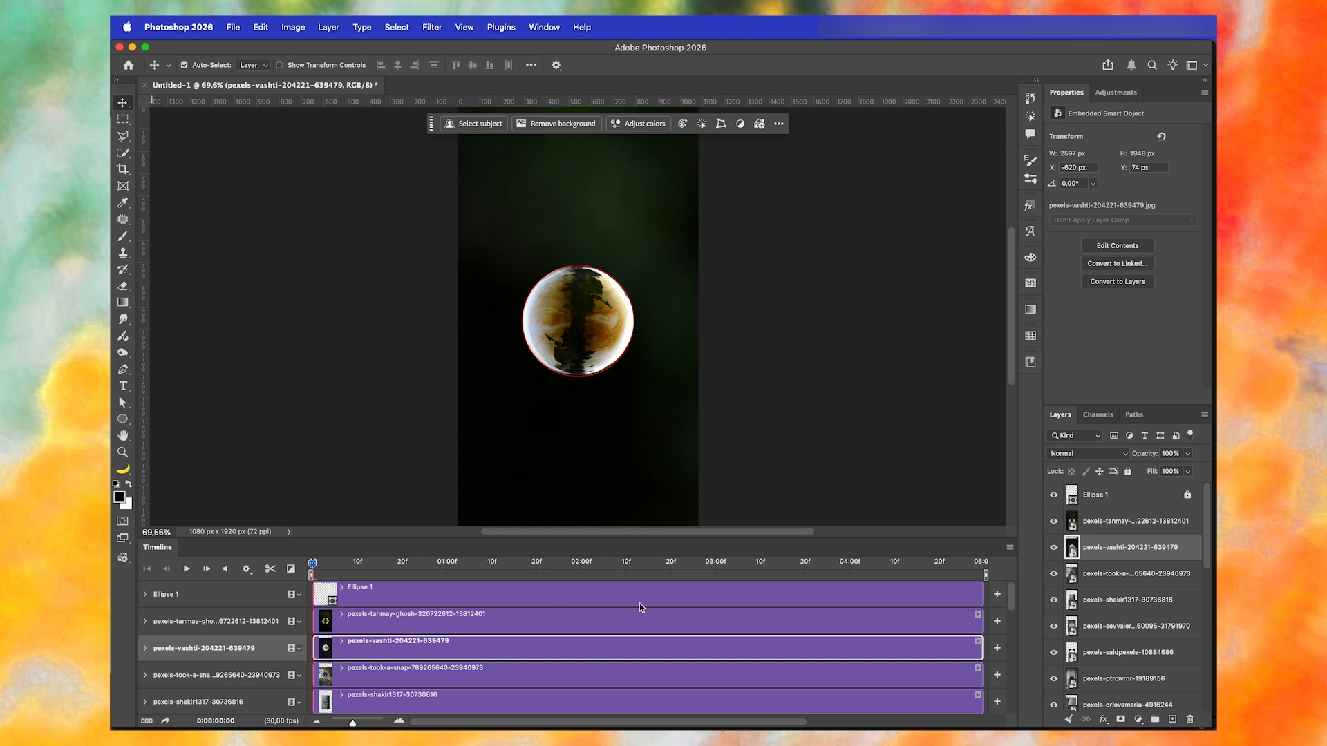
{"action": "left_click", "coordinate": [545, 28]}
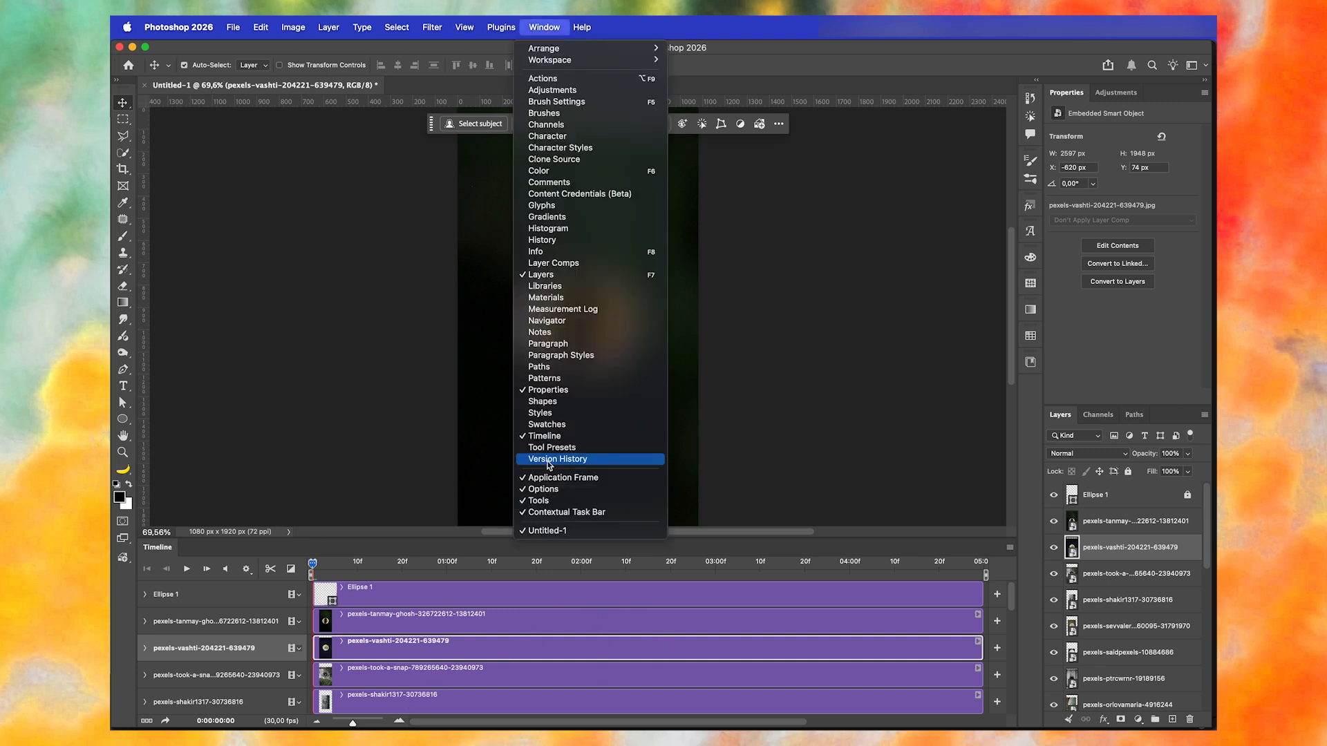
{"action": "left_click", "coordinate": [318, 361]}
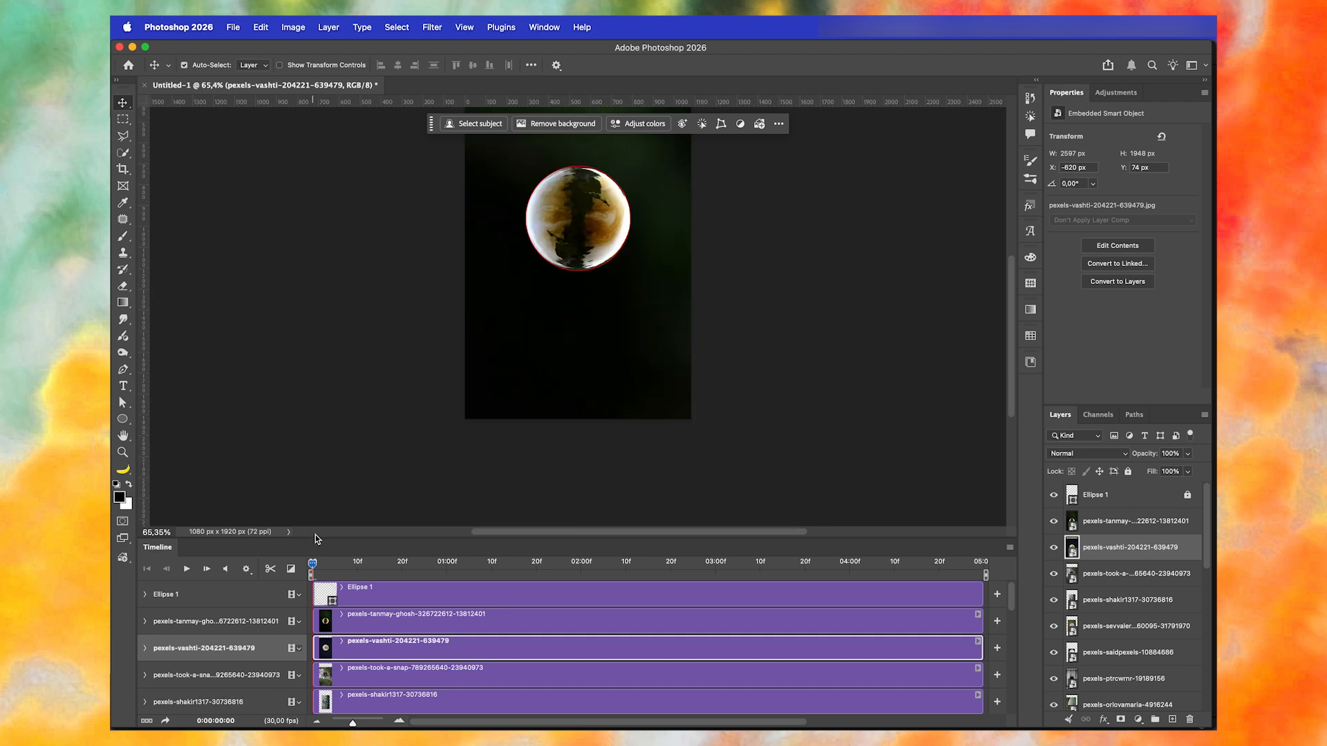
{"action": "left_click_drag", "start_coordinate": [315, 538], "coordinate": [320, 310]}
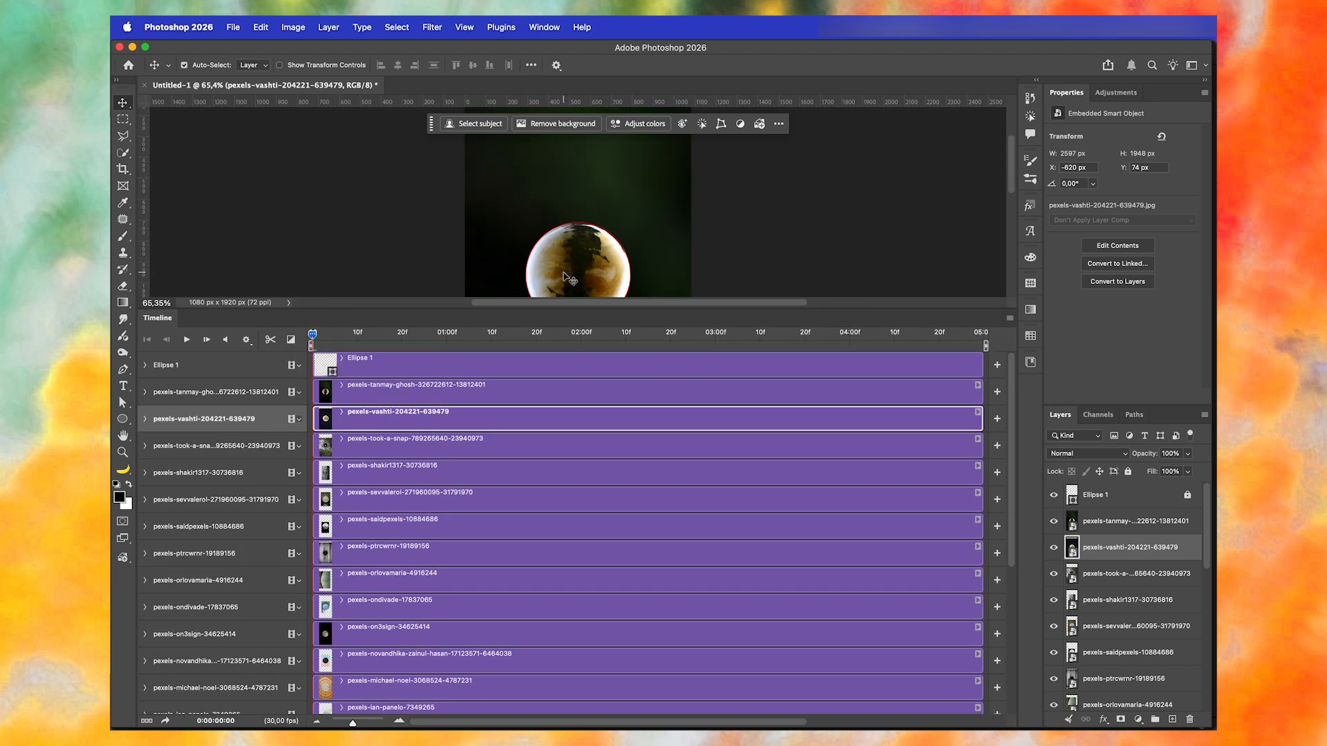
{"action": "scroll", "coordinate": [415, 683], "scroll_direction": "down", "scroll_amount": 5}
{"action": "left_click", "coordinate": [416, 683]}
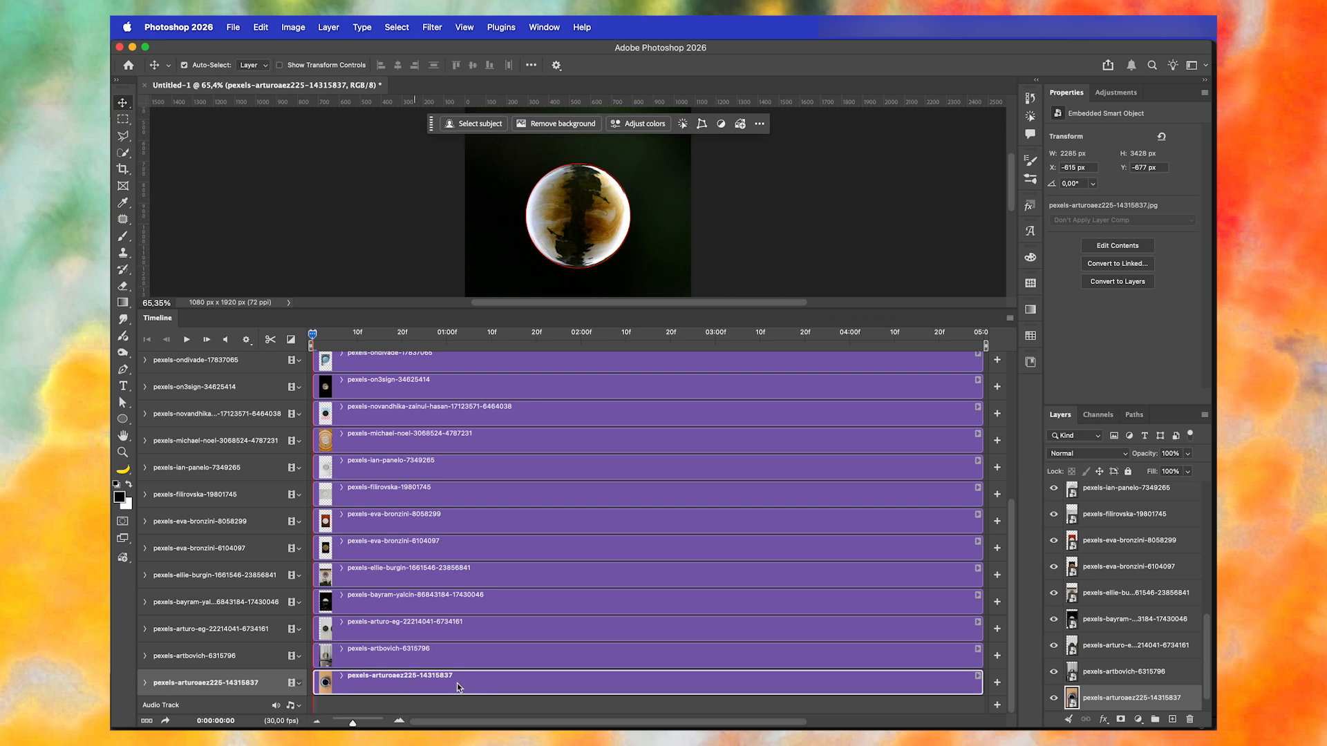
{"action": "left_click", "coordinate": [440, 656]}
{"action": "left_click", "coordinate": [450, 629]}
{"action": "left_click", "coordinate": [451, 609]}
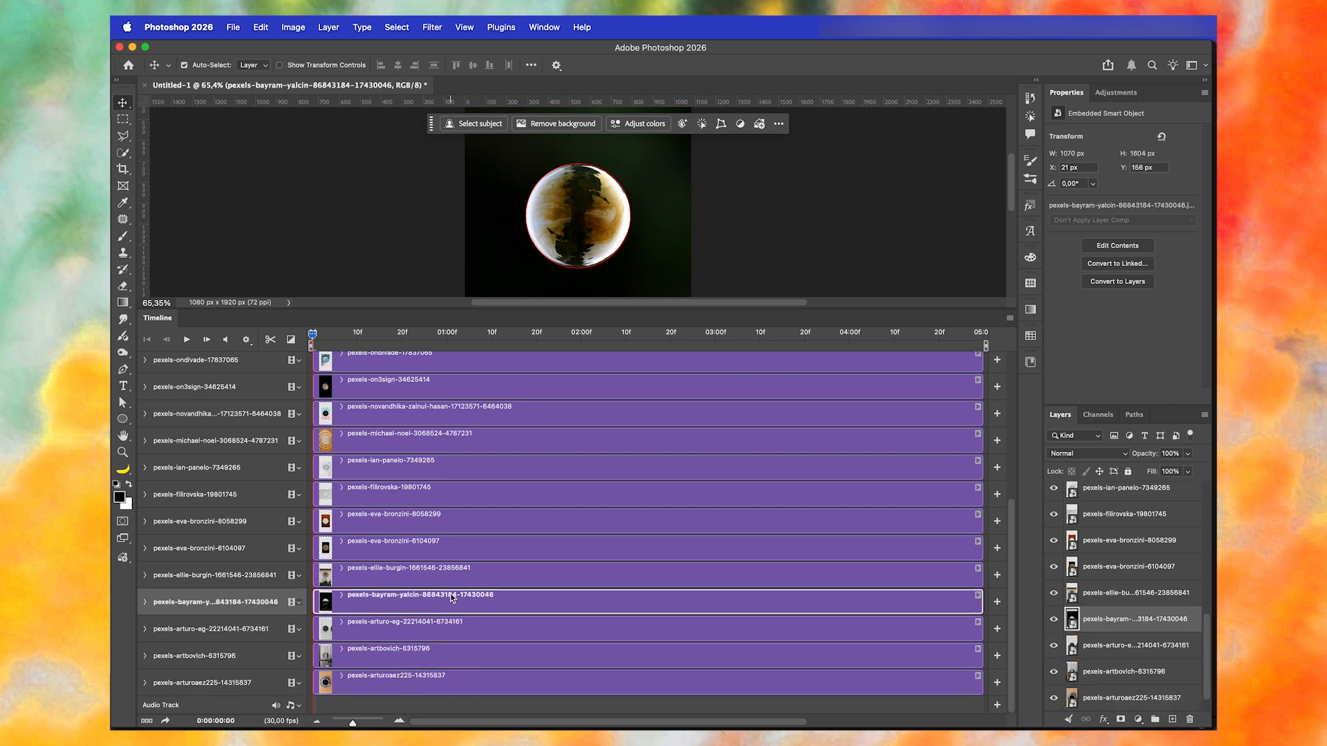
{"action": "left_click", "coordinate": [453, 580]}
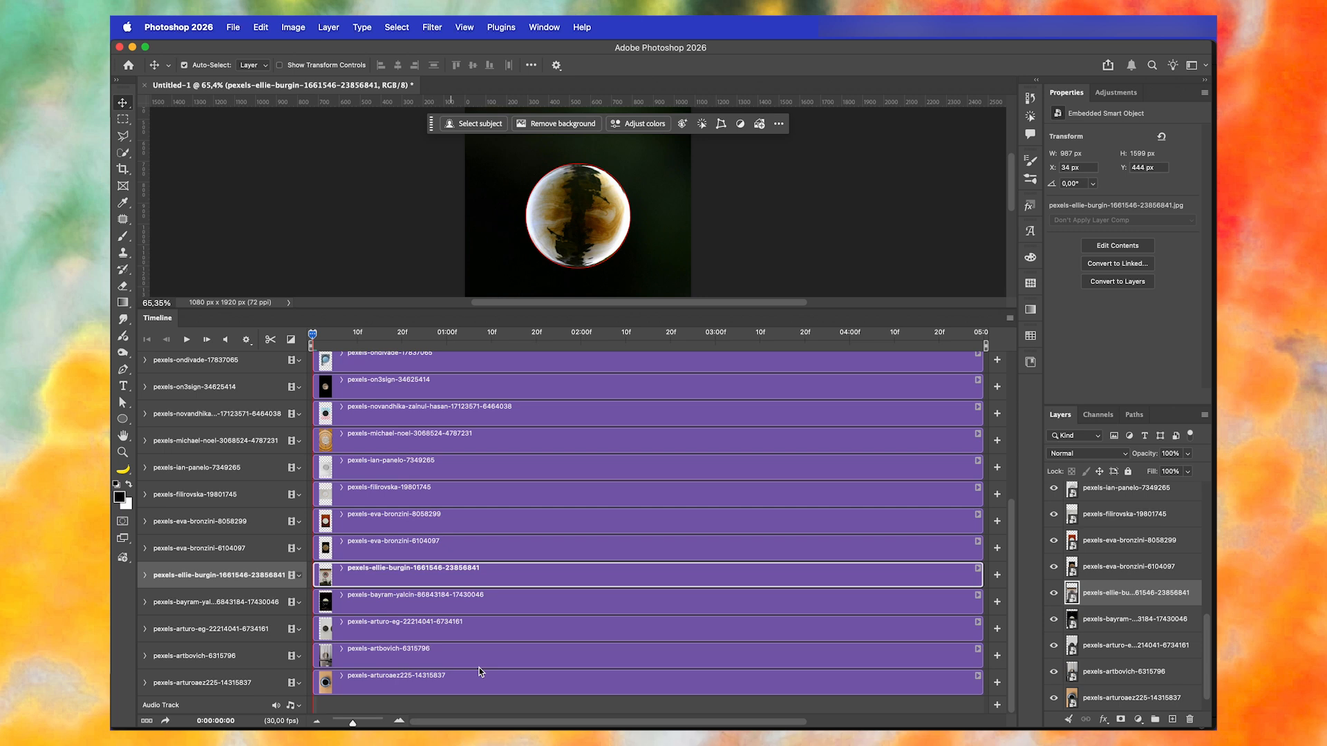
- Trim the start of the second-lowest photo clip (6315796) to frame 02 on a magnified timeline
{"action": "left_click", "coordinate": [353, 657]}
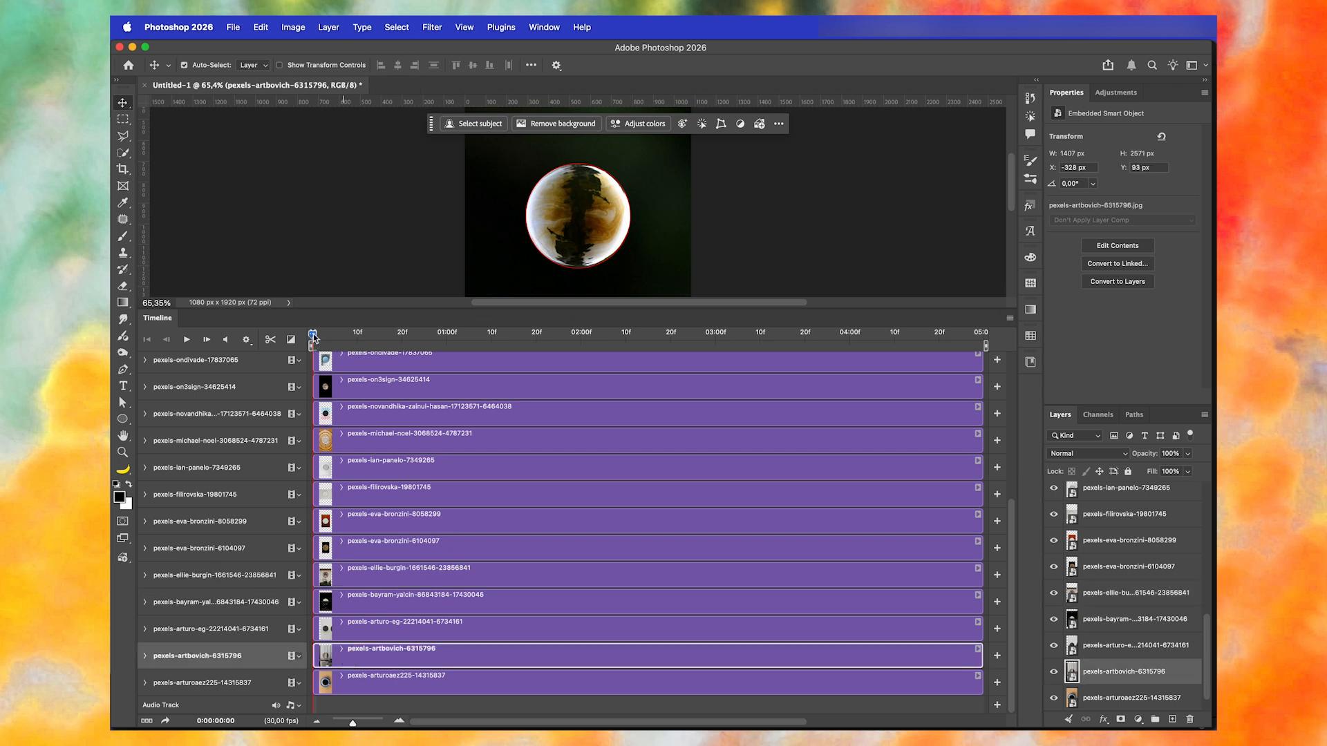
{"action": "left_click", "coordinate": [399, 721]}
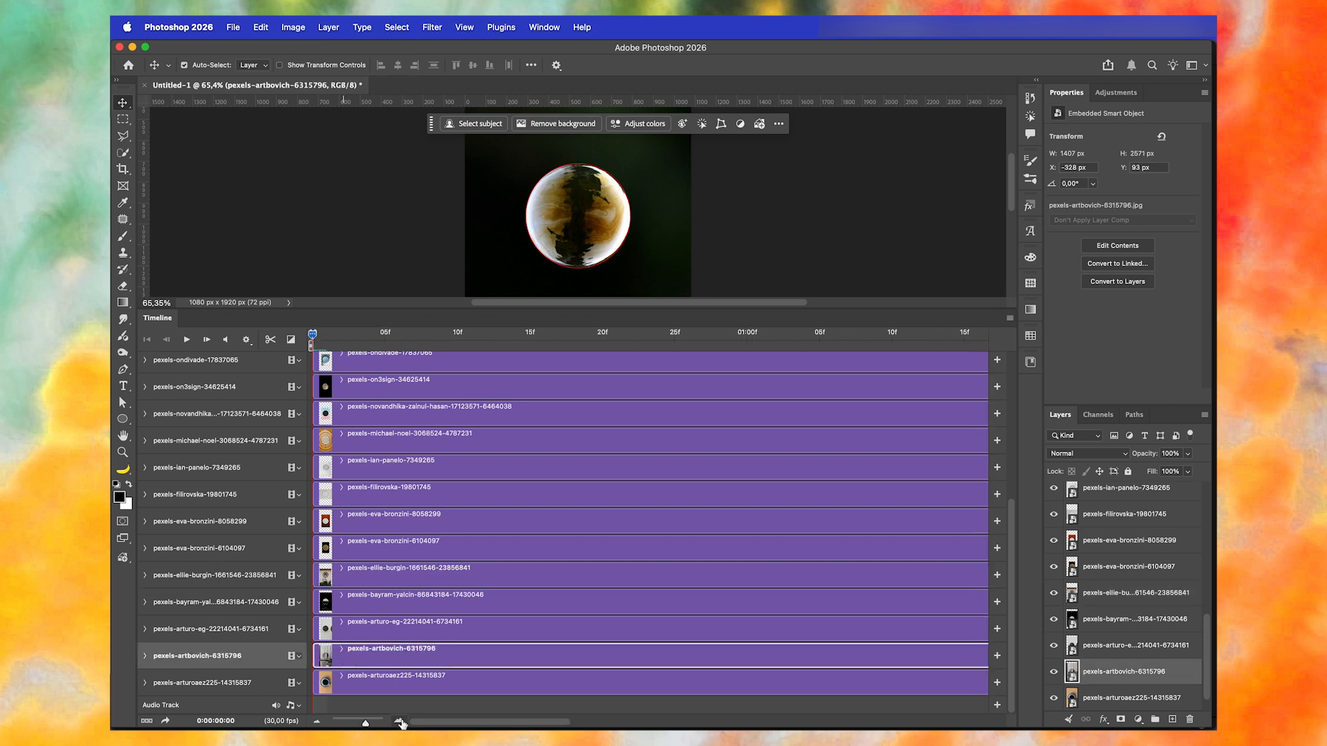
{"action": "left_click", "coordinate": [348, 337]}
{"action": "mouse_move", "coordinate": [344, 338]}
{"action": "left_mouse_down"}
{"action": "mouse_move", "coordinate": [313, 337]}
{"action": "mouse_move", "coordinate": [348, 338]}
{"action": "left_mouse_up"}
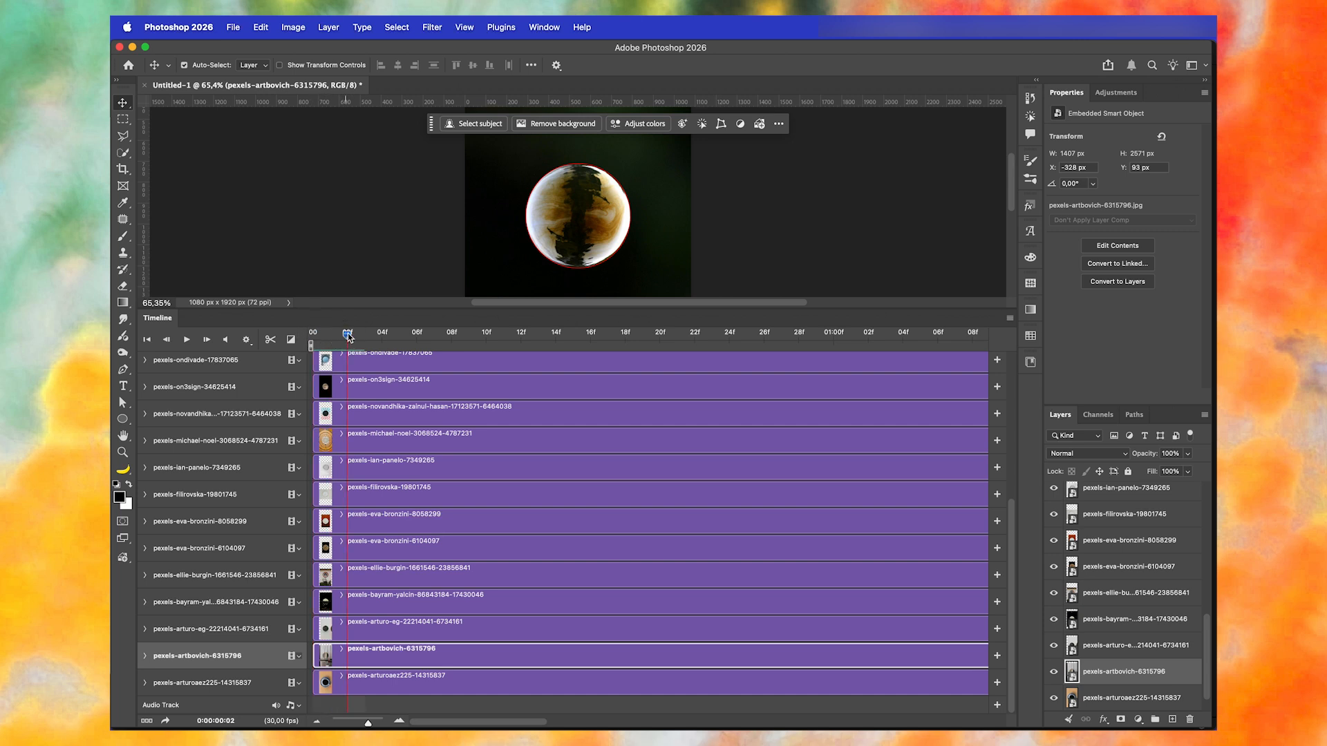
{"action": "left_click_drag", "start_coordinate": [318, 657], "coordinate": [343, 660]}
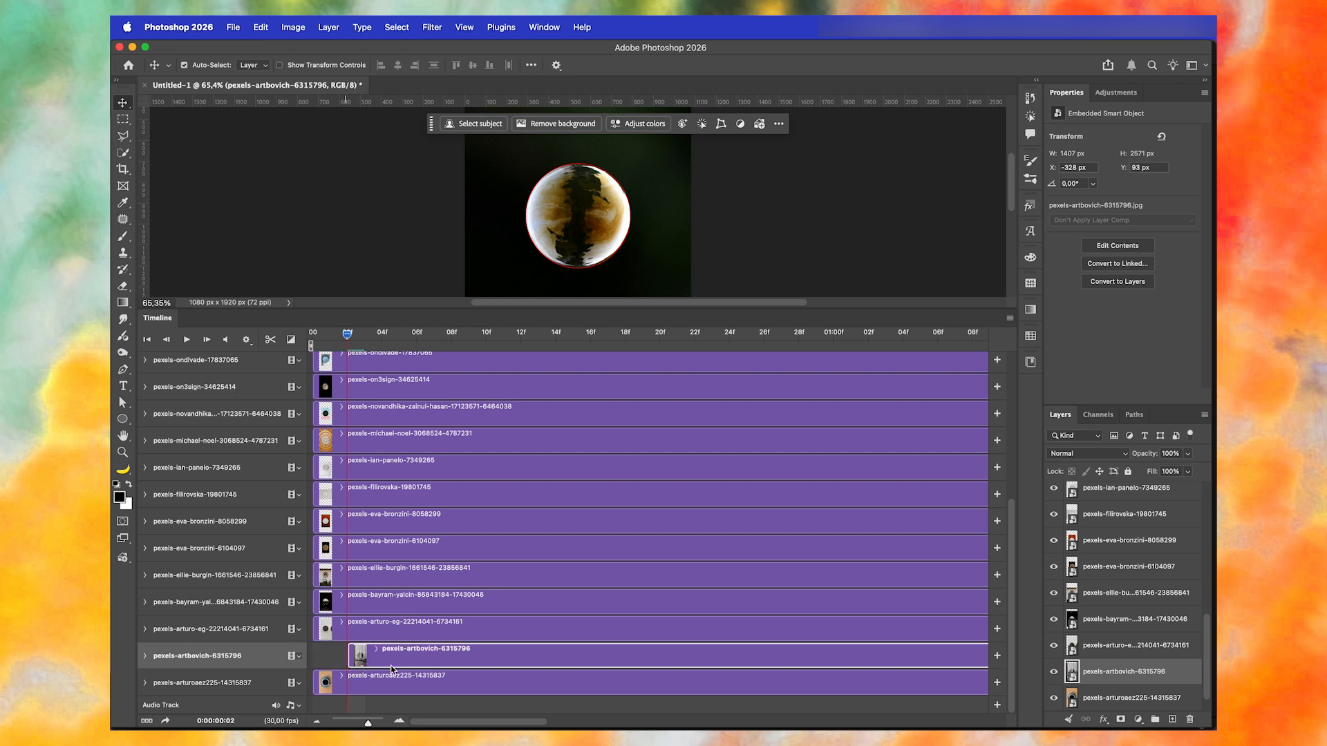
- Trim the starts of clips 6734161, 17430046, 23856841 and 6104097 to frames 04, 06, 08 and 10 respectively
{"action": "left_click_drag", "start_coordinate": [314, 629], "coordinate": [378, 631]}
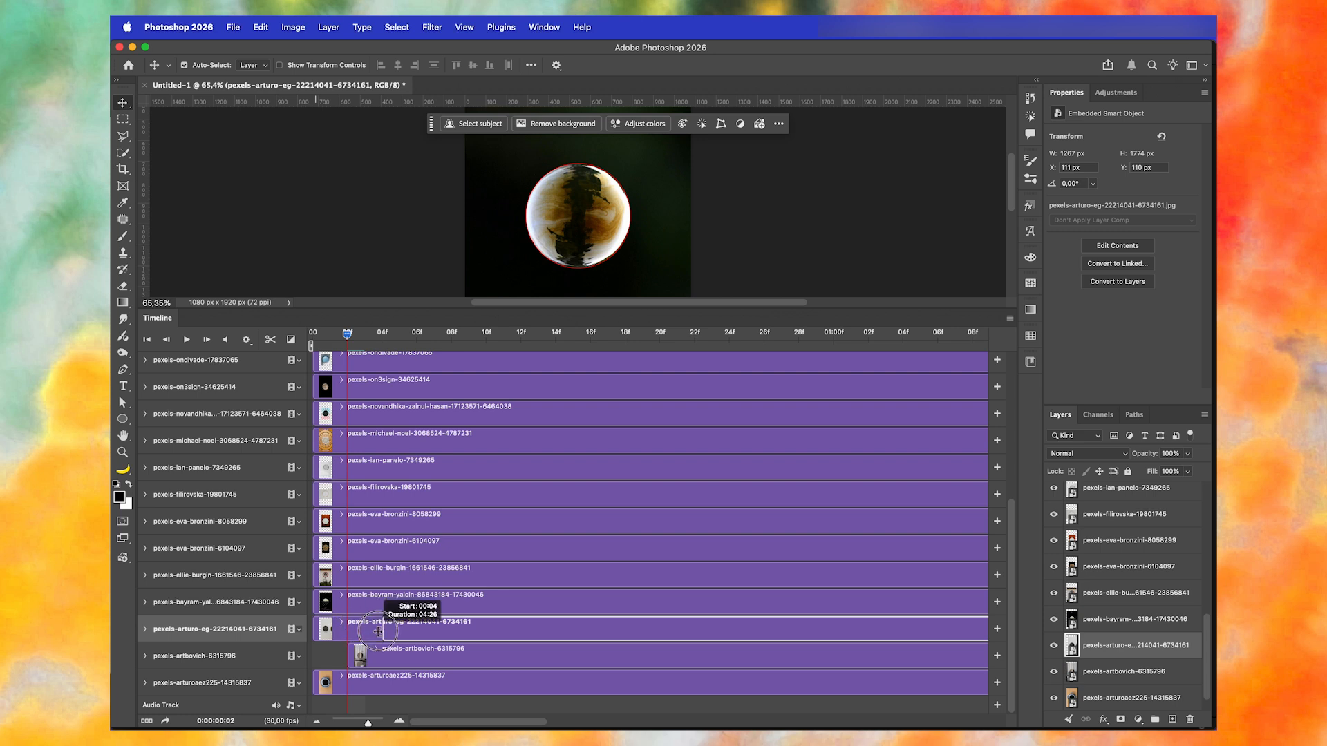
{"action": "left_click_drag", "start_coordinate": [378, 631], "coordinate": [380, 631]}
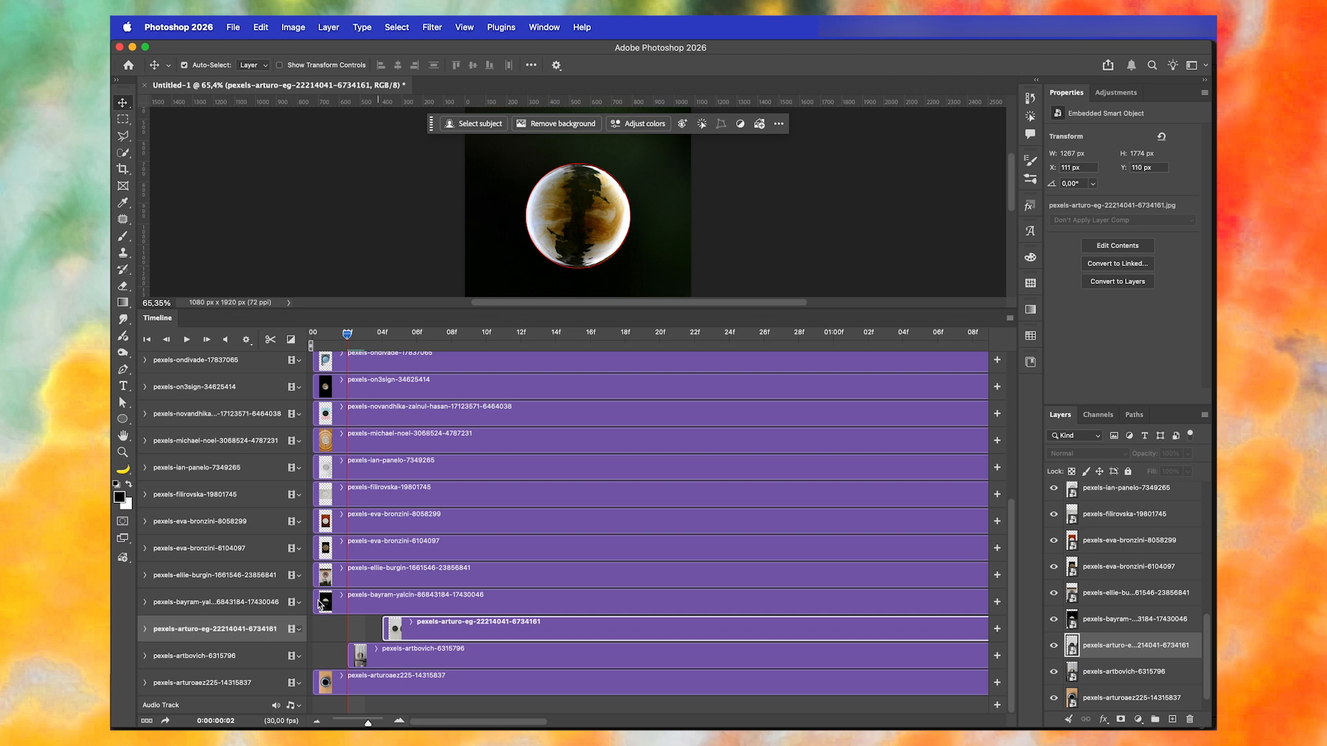
{"action": "left_click_drag", "start_coordinate": [318, 600], "coordinate": [419, 603]}
{"action": "left_click", "coordinate": [315, 575]}
{"action": "left_click_drag", "start_coordinate": [315, 575], "coordinate": [454, 576]}
{"action": "left_click", "coordinate": [315, 548]}
{"action": "left_click_drag", "start_coordinate": [314, 548], "coordinate": [488, 548]}
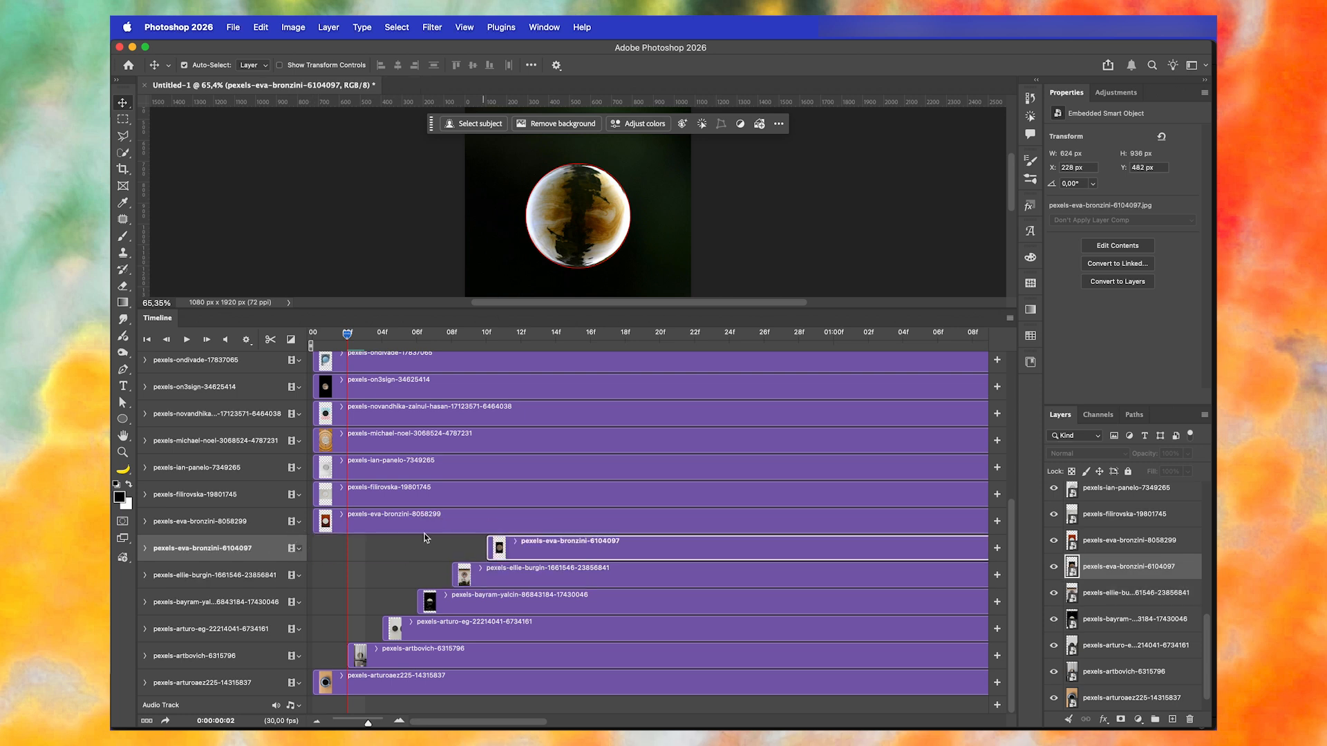
- Trim the starts of the next six clips upward, 8058299 through 34625414, in two-frame steps from frame 12 to frame 22
{"action": "left_click_drag", "start_coordinate": [315, 521], "coordinate": [510, 528]}
{"action": "left_click_drag", "start_coordinate": [315, 494], "coordinate": [557, 495]}
{"action": "left_click", "coordinate": [315, 467]}
{"action": "left_click_drag", "start_coordinate": [314, 467], "coordinate": [592, 467]}
{"action": "left_click_drag", "start_coordinate": [314, 440], "coordinate": [626, 440]}
{"action": "left_click_drag", "start_coordinate": [315, 415], "coordinate": [661, 415]}
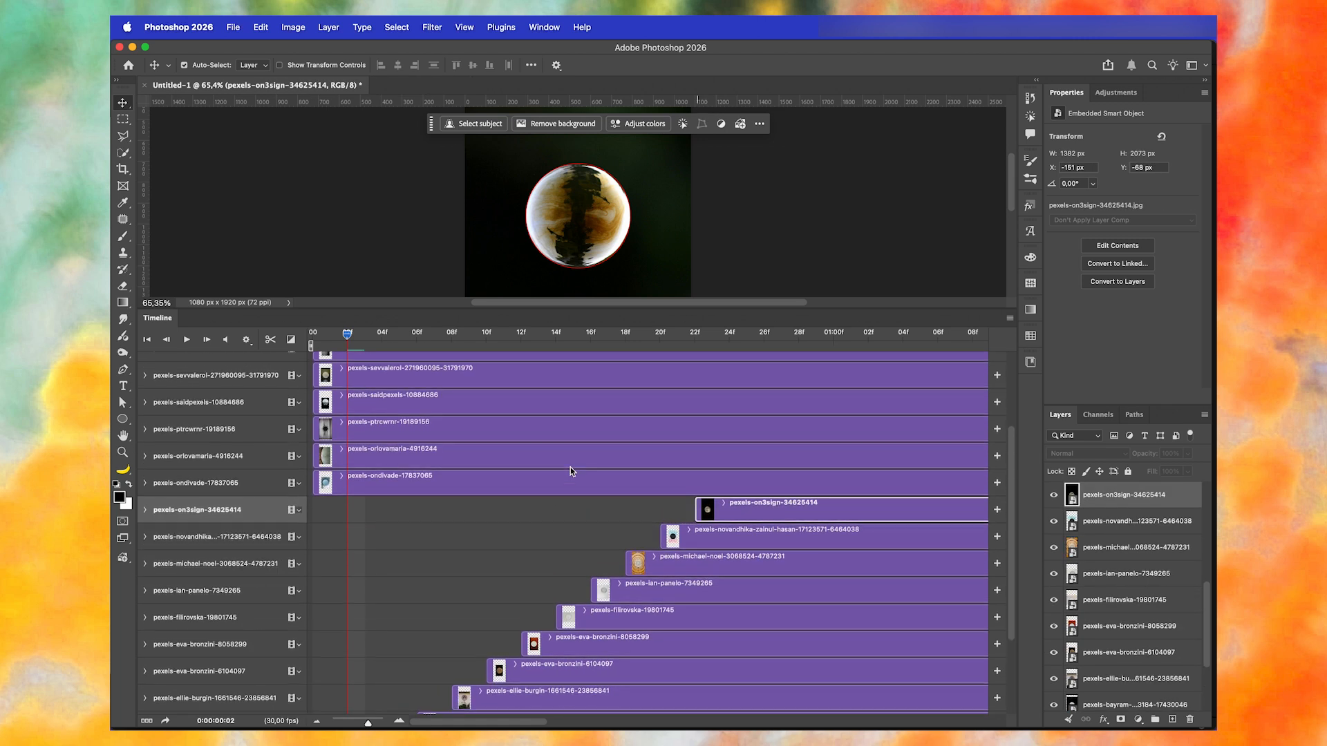
{"action": "scroll", "coordinate": [570, 467], "scroll_direction": "up", "scroll_amount": 1}
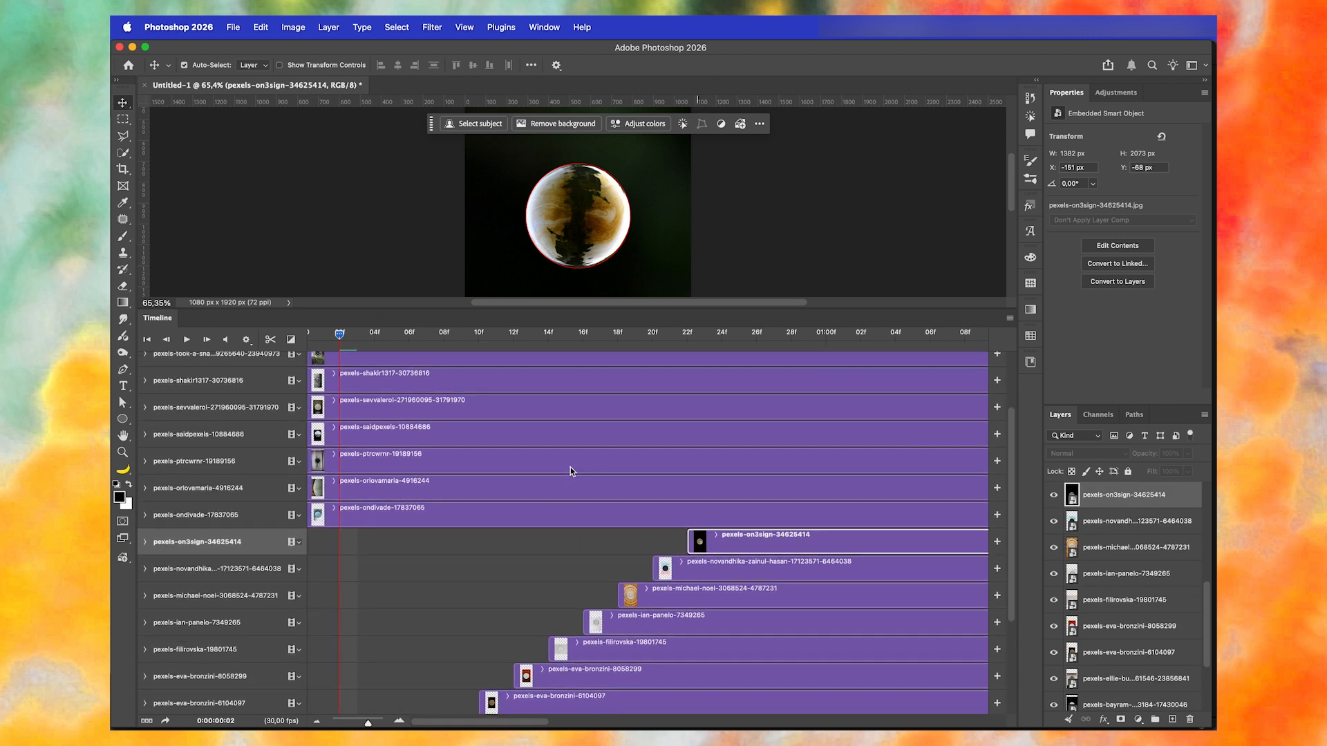
- Trim the starts of the remaining clips upward, 17837065 through 13812401, in two-frame steps from frame 24 to 01:10
{"action": "scroll", "coordinate": [339, 519], "scroll_direction": "up", "scroll_amount": 1}
{"action": "left_click_drag", "start_coordinate": [316, 541], "coordinate": [731, 544]}
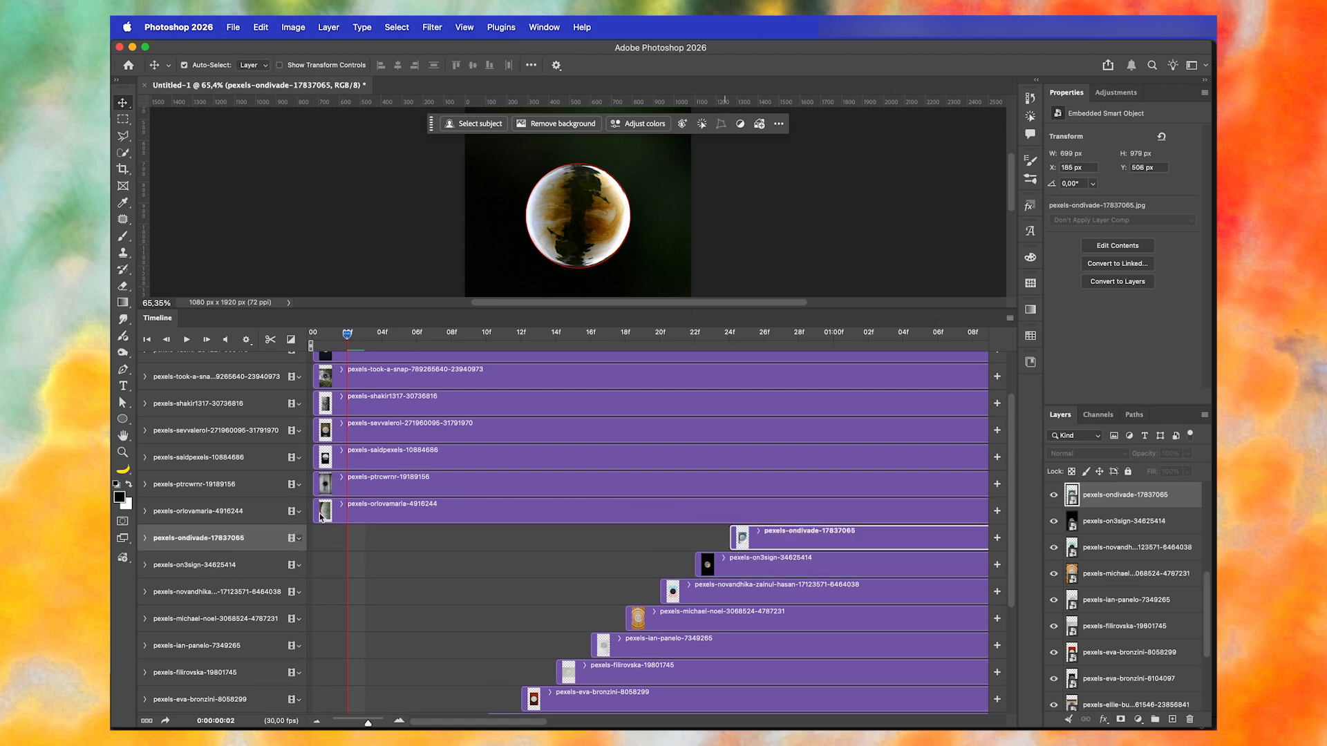
{"action": "left_click_drag", "start_coordinate": [316, 513], "coordinate": [769, 524]}
{"action": "left_click_drag", "start_coordinate": [320, 491], "coordinate": [325, 492]}
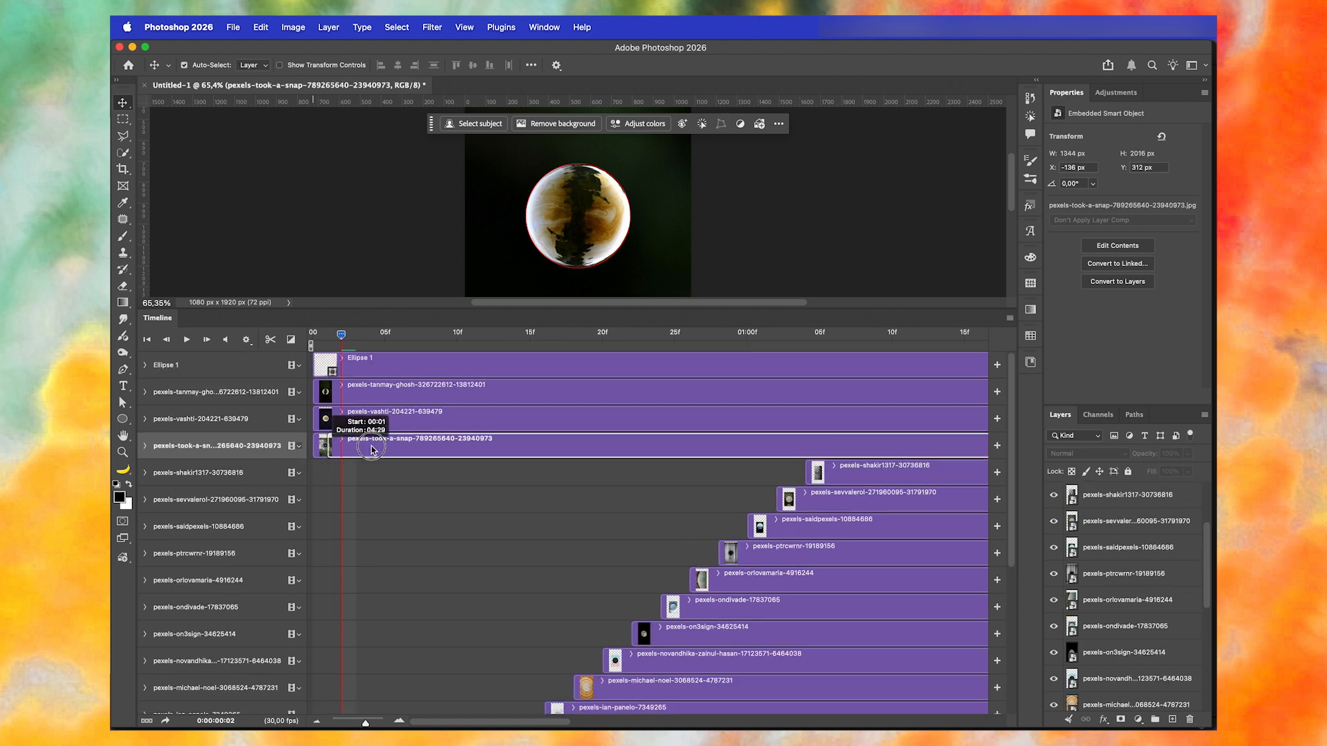
{"action": "left_click_drag", "start_coordinate": [331, 450], "coordinate": [833, 467]}
{"action": "left_click_drag", "start_coordinate": [316, 419], "coordinate": [862, 432]}
{"action": "left_click_drag", "start_coordinate": [317, 392], "coordinate": [891, 396]}
{"action": "left_click_drag", "start_coordinate": [891, 396], "coordinate": [892, 396]}
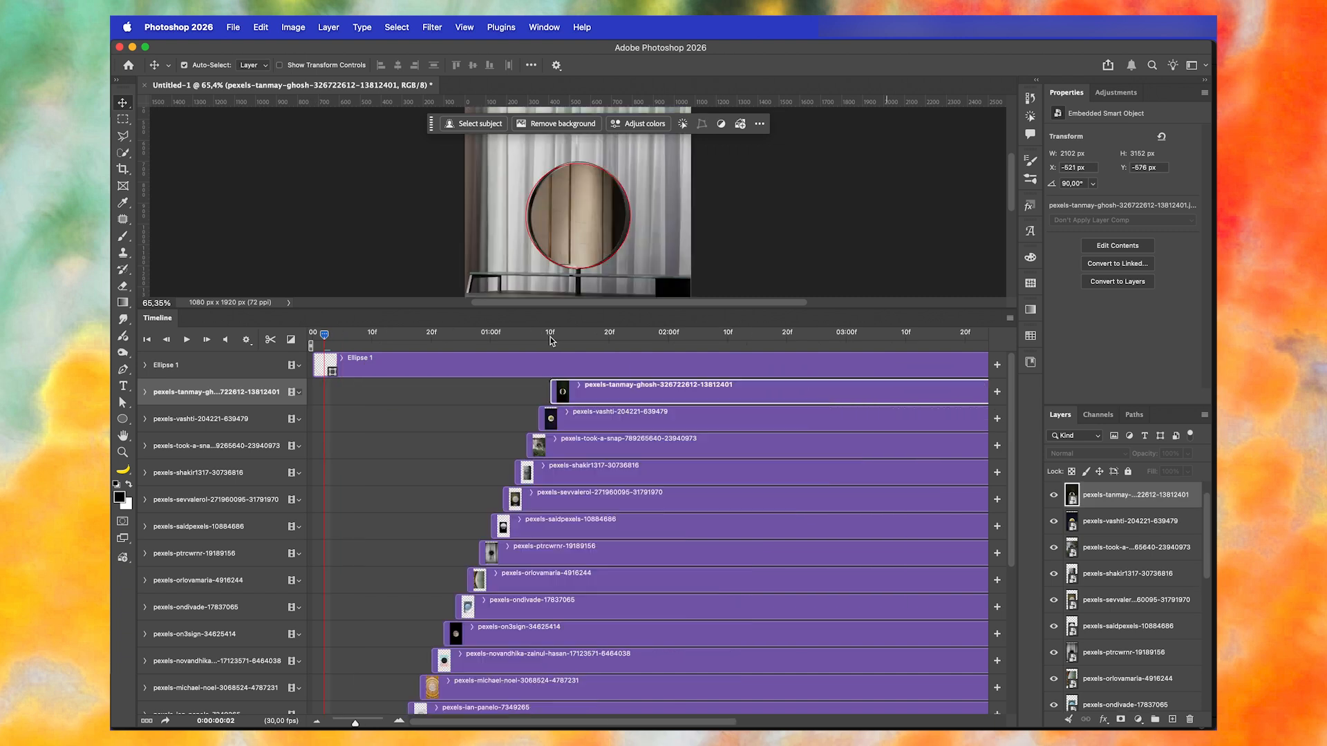
- Split all photo clips, excluding Ellipse 1, at 0:00:01:12
{"action": "left_click", "coordinate": [551, 338]}
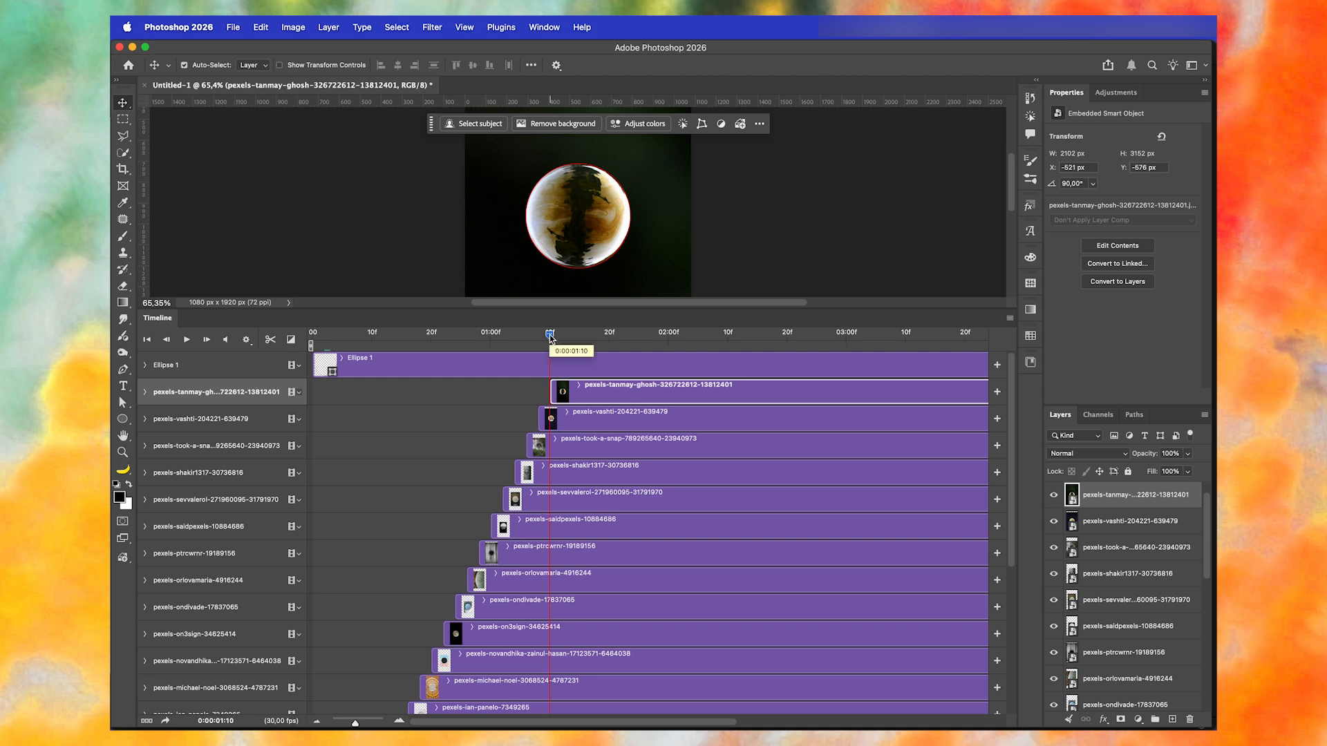
{"action": "left_click_drag", "start_coordinate": [550, 337], "coordinate": [561, 337]}
{"action": "scroll", "coordinate": [613, 588], "scroll_direction": "down", "scroll_amount": 5}
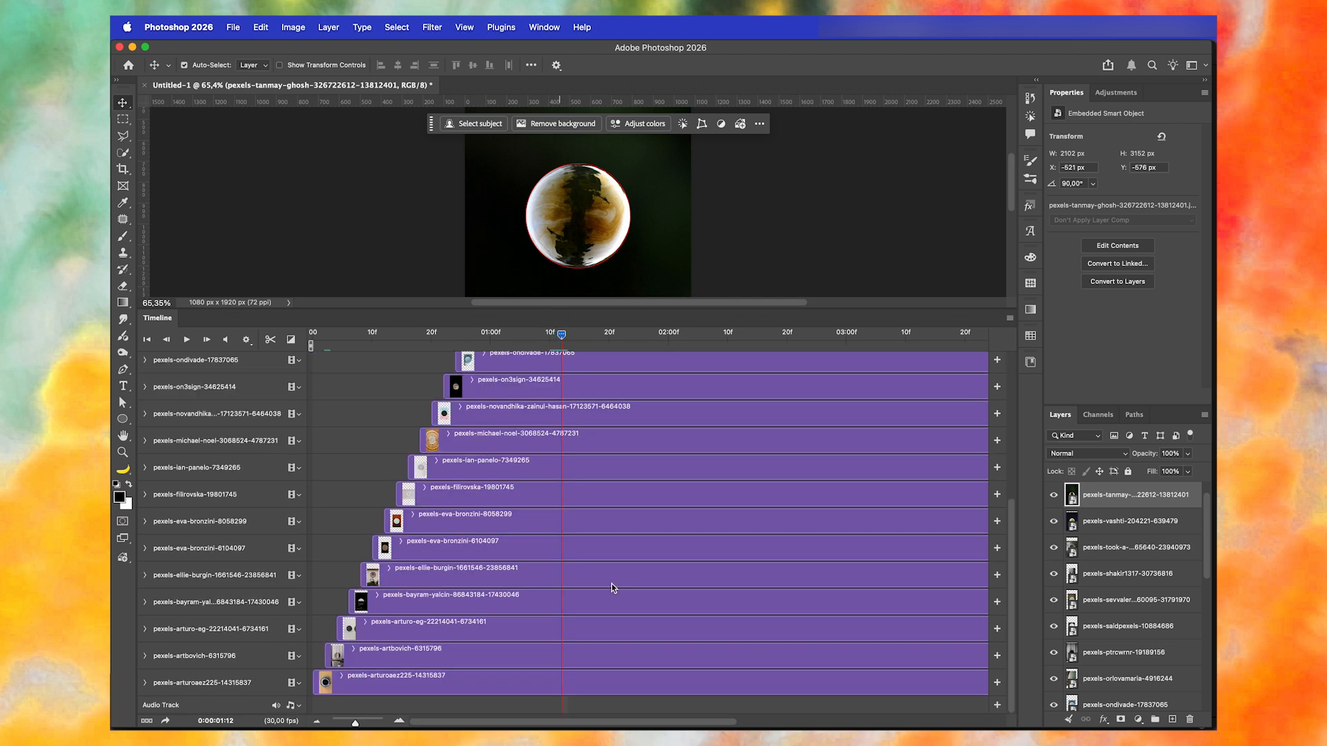
{"action": "left_click", "coordinate": [601, 687], "text": "shift"}
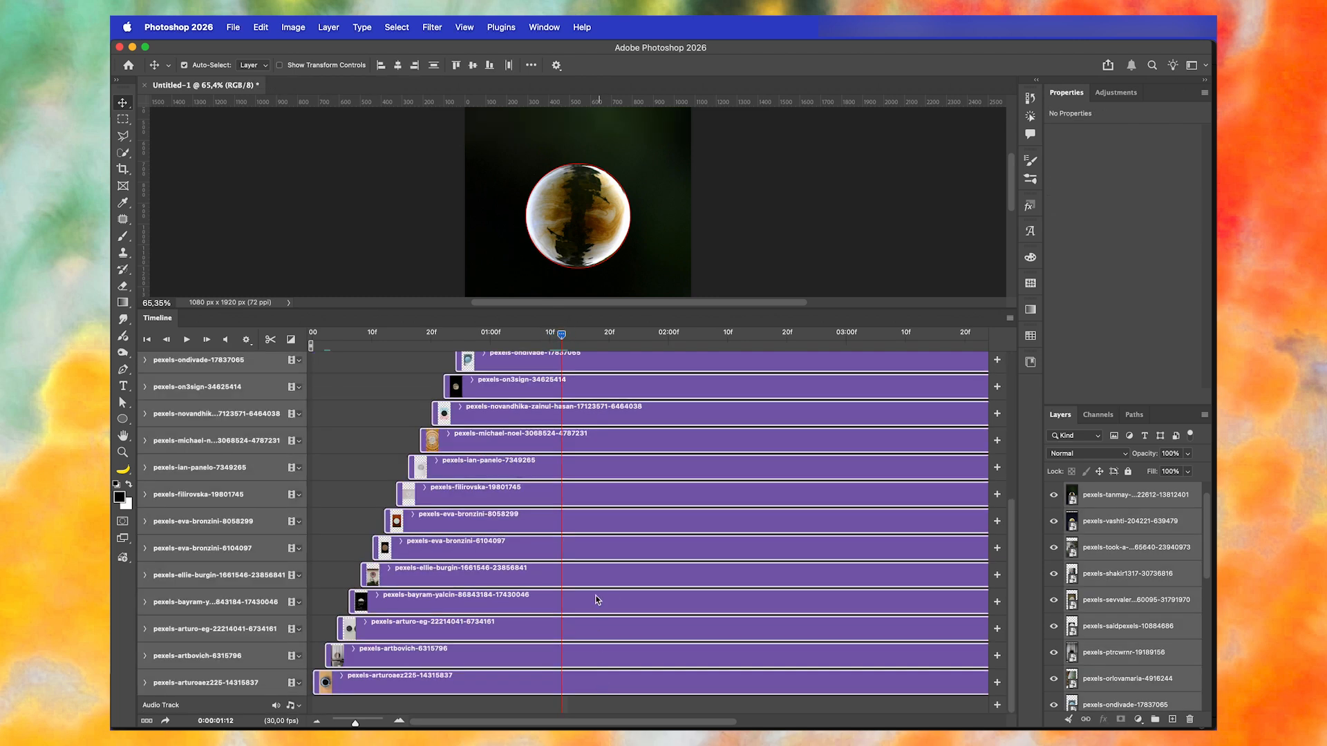
{"action": "scroll", "coordinate": [615, 446], "scroll_direction": "up", "scroll_amount": 5}
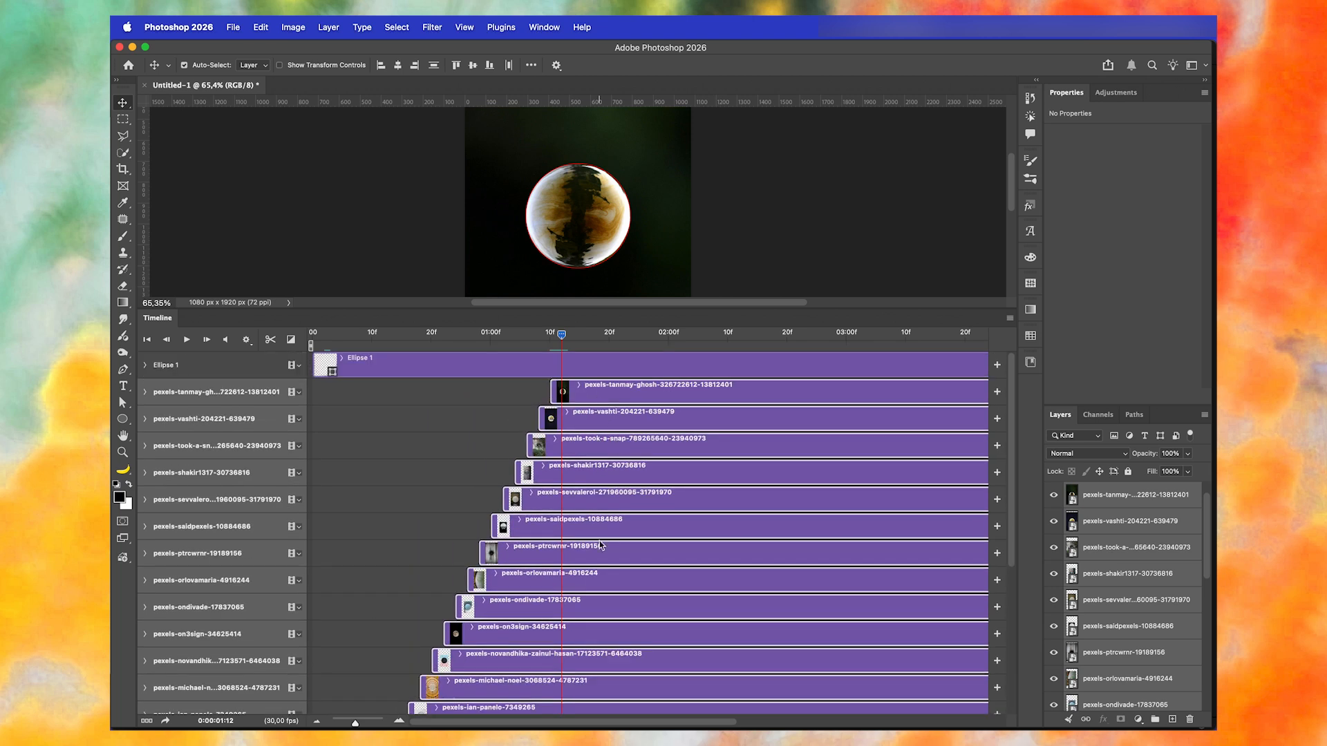
{"action": "left_click", "coordinate": [1010, 321]}
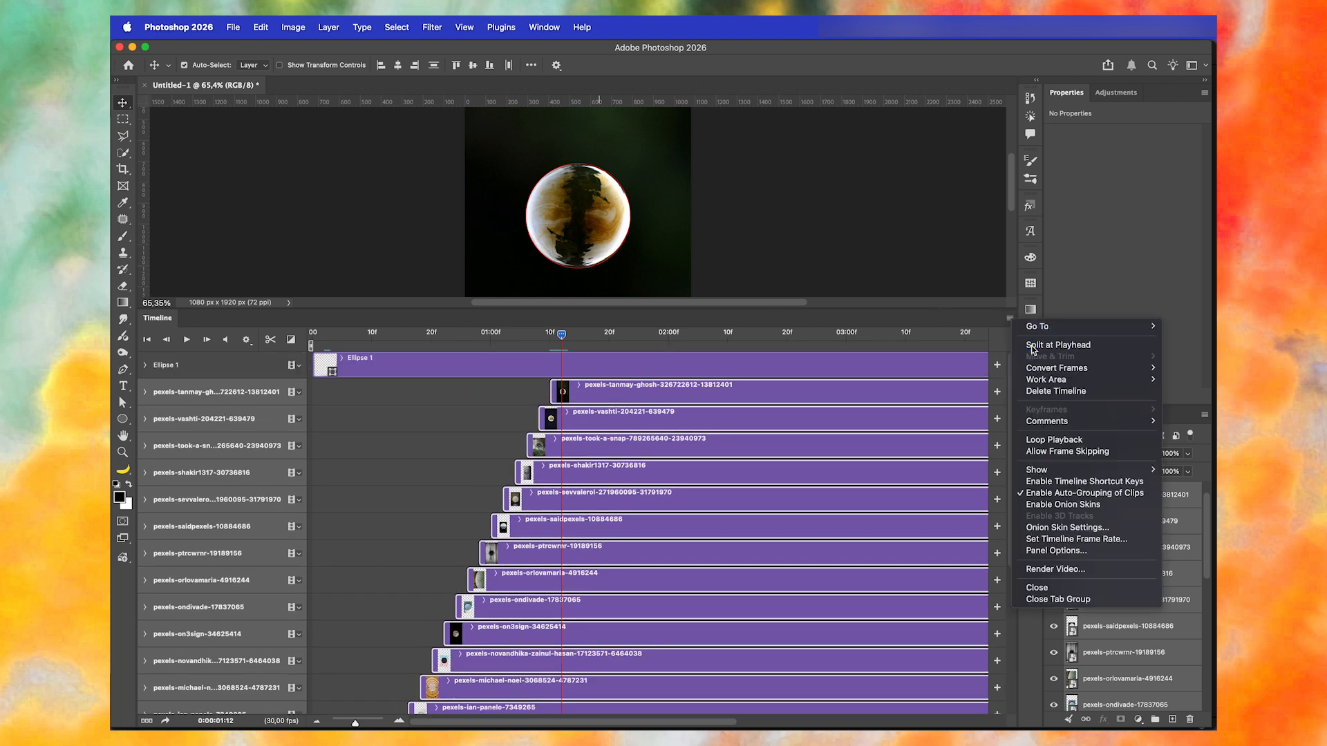
{"action": "left_click", "coordinate": [1033, 345]}
- Delete the split-off copies after 01:12 for the photo clips from 13812401 down to 23856841
{"action": "left_click", "coordinate": [694, 396]}
{"action": "left_click", "coordinate": [680, 450], "text": "super"}
{"action": "left_click", "coordinate": [677, 501], "text": "super"}
{"action": "left_click", "coordinate": [677, 553], "text": "super"}
{"action": "left_click", "coordinate": [681, 606], "text": "super"}
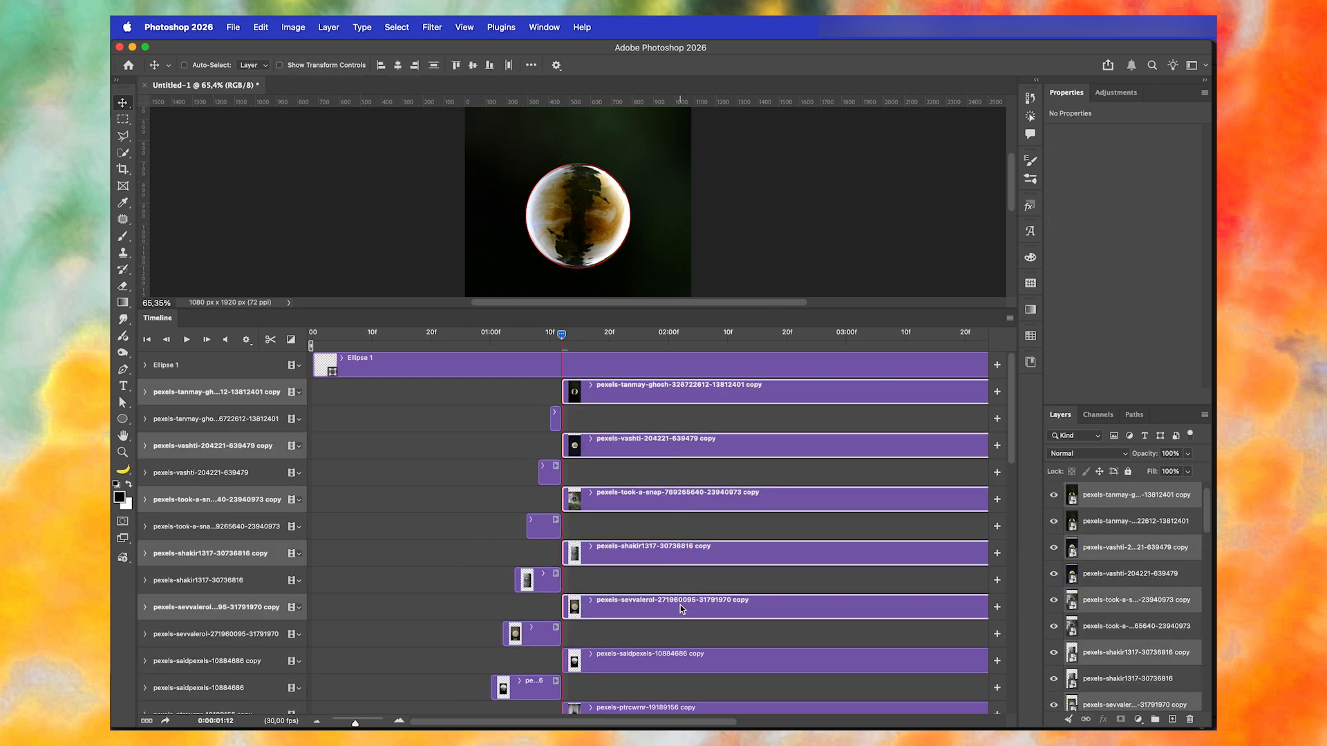
{"action": "left_click", "coordinate": [678, 667], "text": "super"}
{"action": "left_click", "coordinate": [681, 703], "text": "super"}
{"action": "scroll", "coordinate": [698, 570], "scroll_direction": "down", "scroll_amount": 5}
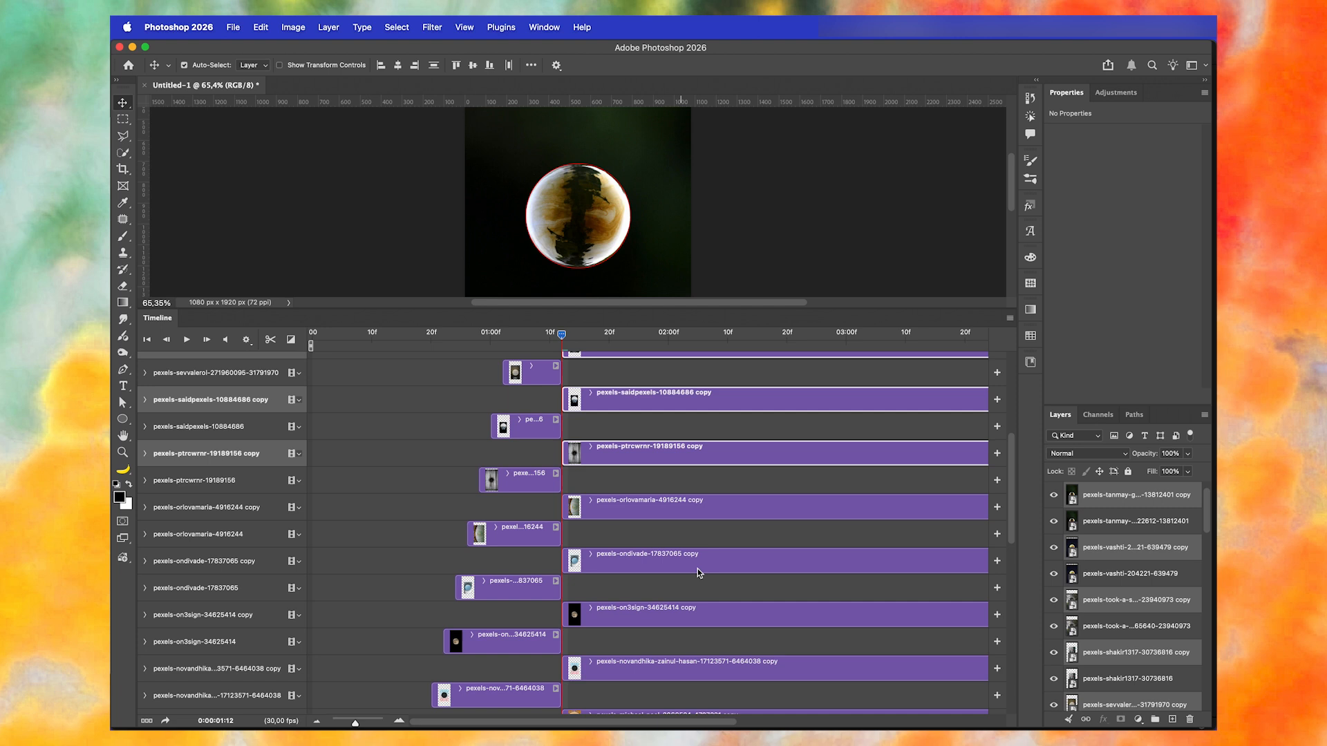
{"action": "left_click", "coordinate": [693, 490], "text": "super"}
{"action": "left_click", "coordinate": [689, 536], "text": "super"}
{"action": "left_click", "coordinate": [680, 596], "text": "super"}
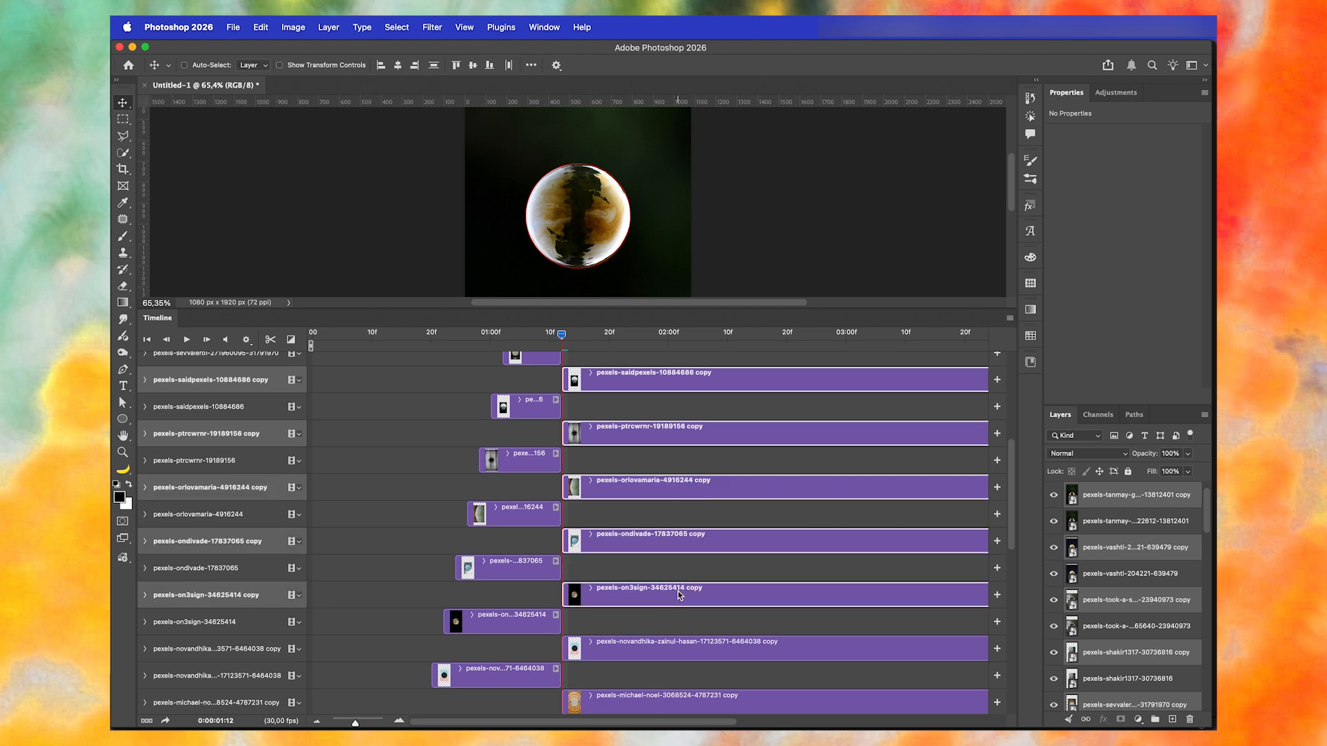
{"action": "left_click", "coordinate": [673, 649], "text": "super"}
{"action": "left_click", "coordinate": [665, 700], "text": "super"}
{"action": "scroll", "coordinate": [677, 562], "scroll_direction": "down", "scroll_amount": 5}
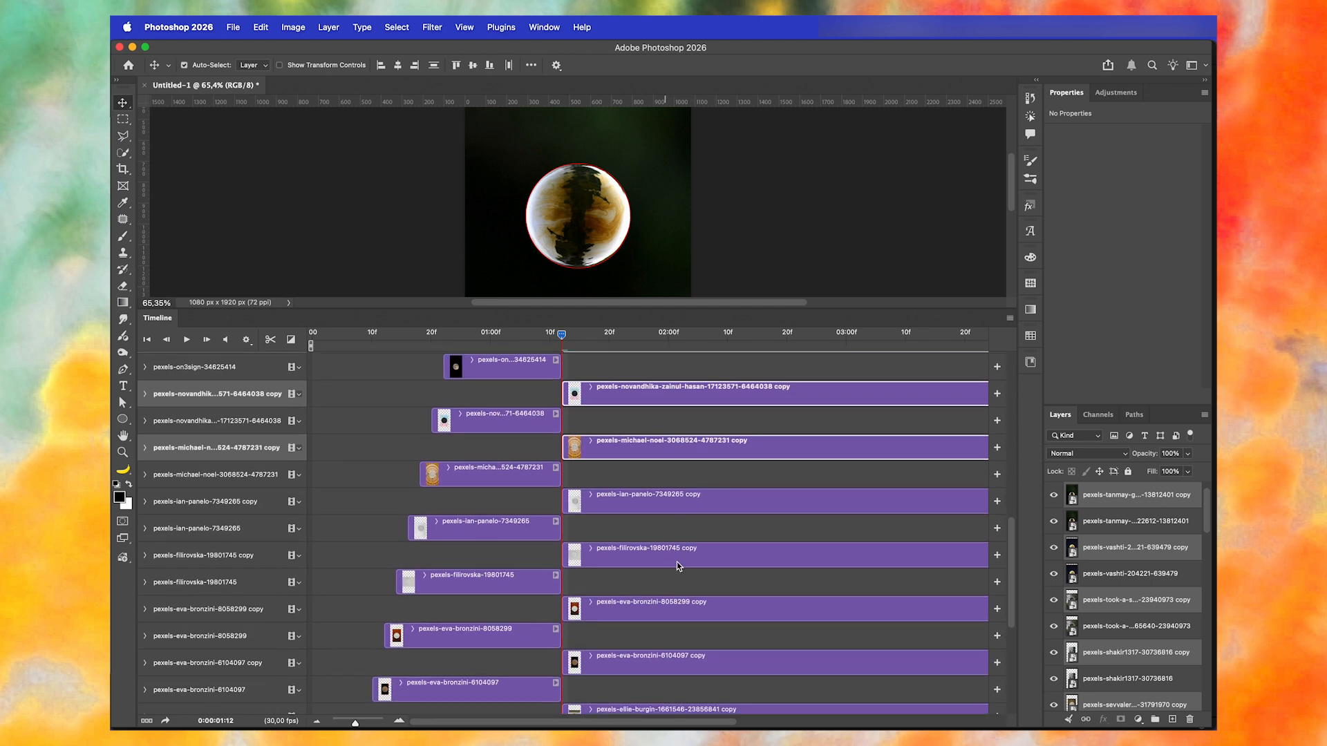
{"action": "left_click", "coordinate": [668, 502], "text": "super"}
{"action": "key", "text": "Delete"}
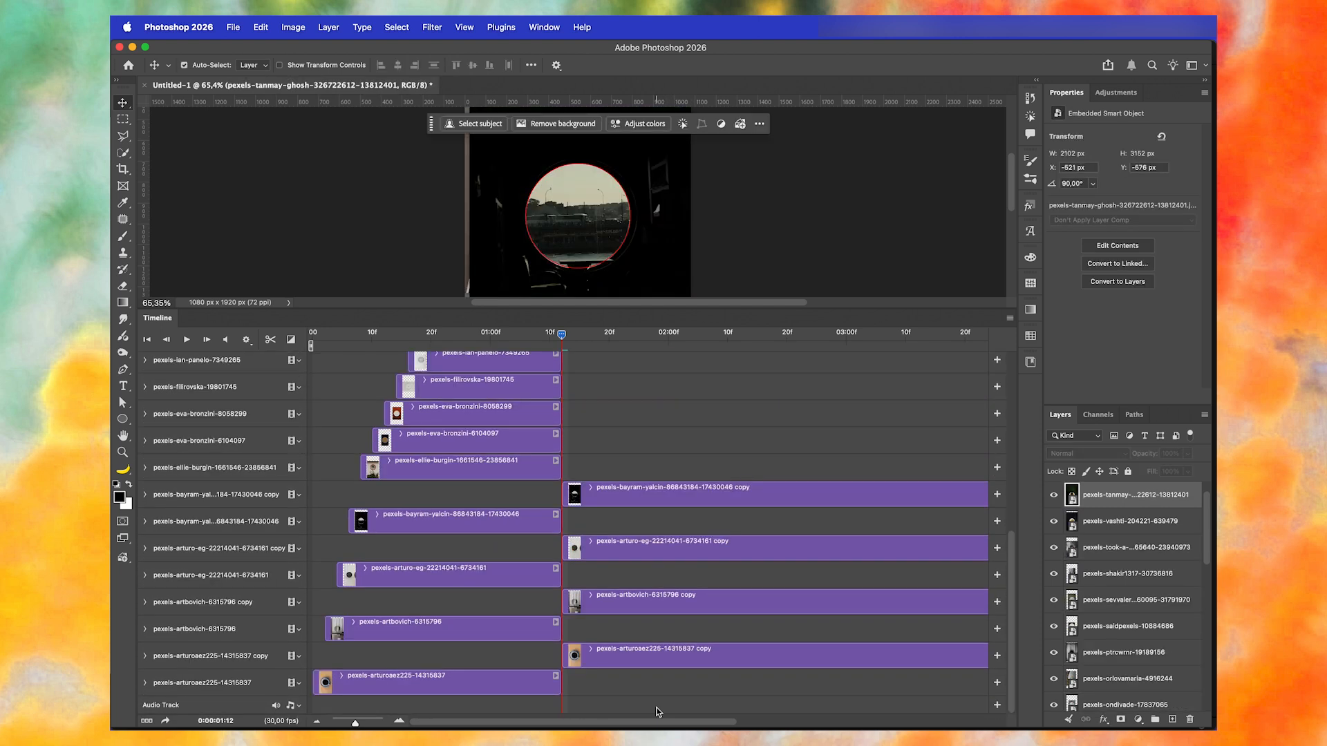
- Delete the last four split-off copies, belonging to photos 17430046, 6734161, 6315796 and 14315837
{"action": "left_click", "coordinate": [637, 492], "text": "super"}
{"action": "left_click", "coordinate": [634, 549], "text": "super"}
{"action": "left_click", "coordinate": [628, 596], "text": "super"}
{"action": "left_click", "coordinate": [622, 654], "text": "super"}
{"action": "key", "text": "Delete"}
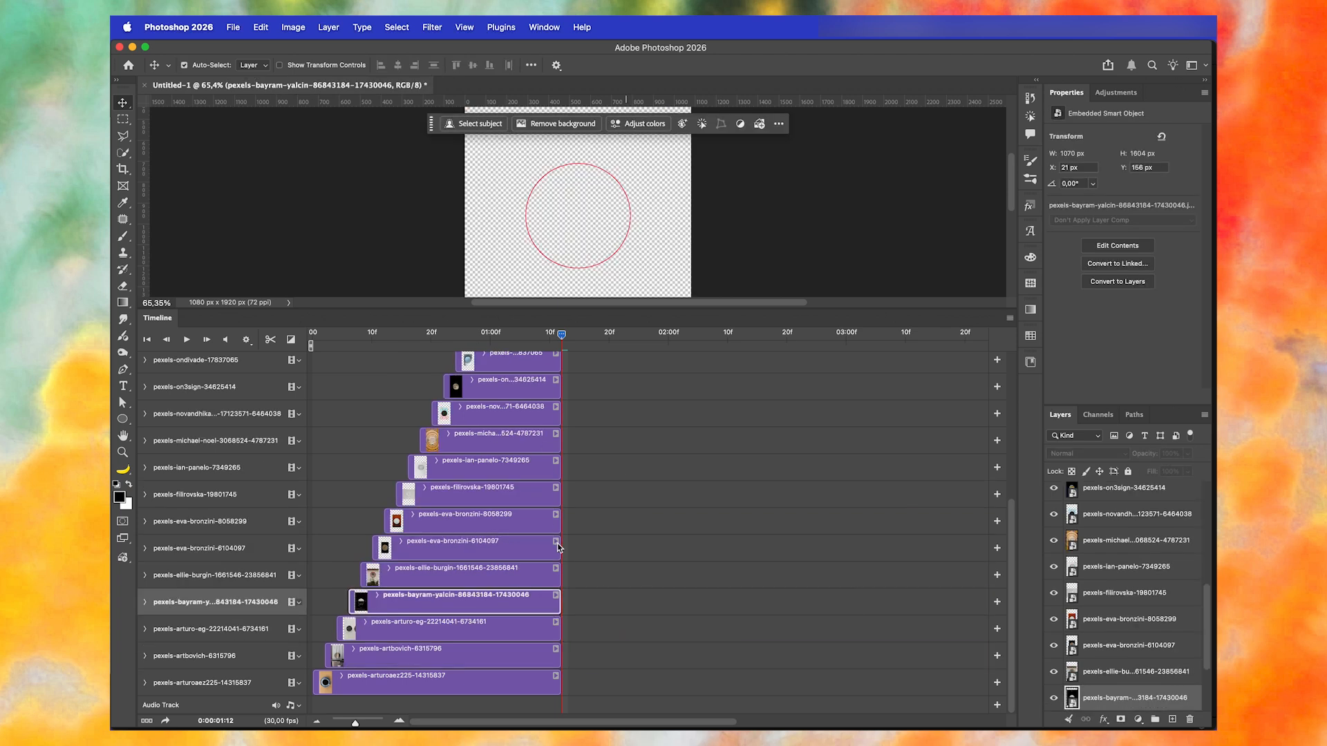
- Unlock the red guide circle layer, Ellipse 1, and delete it
{"action": "scroll", "coordinate": [558, 544], "scroll_direction": "up", "scroll_amount": 5}
{"action": "left_click", "coordinate": [592, 365]}
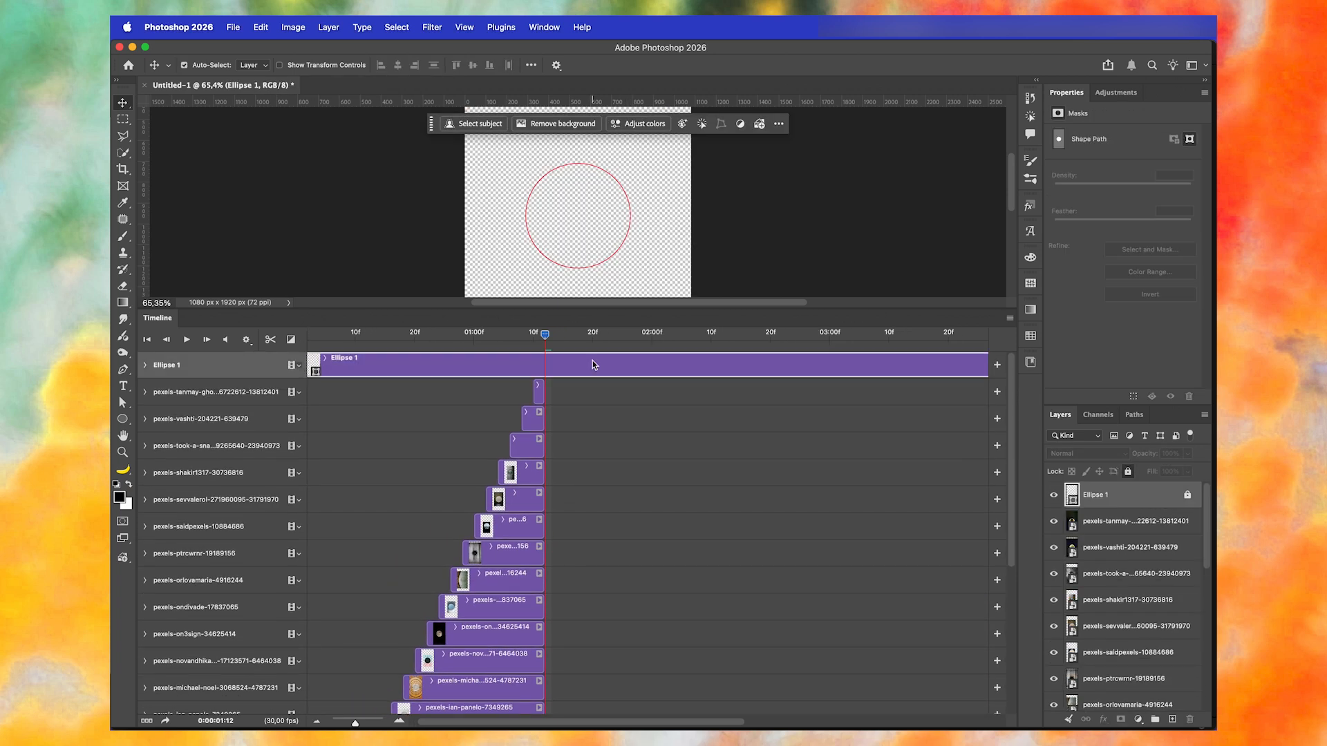
{"action": "left_click", "coordinate": [1187, 498]}
{"action": "key", "text": "Delete"}
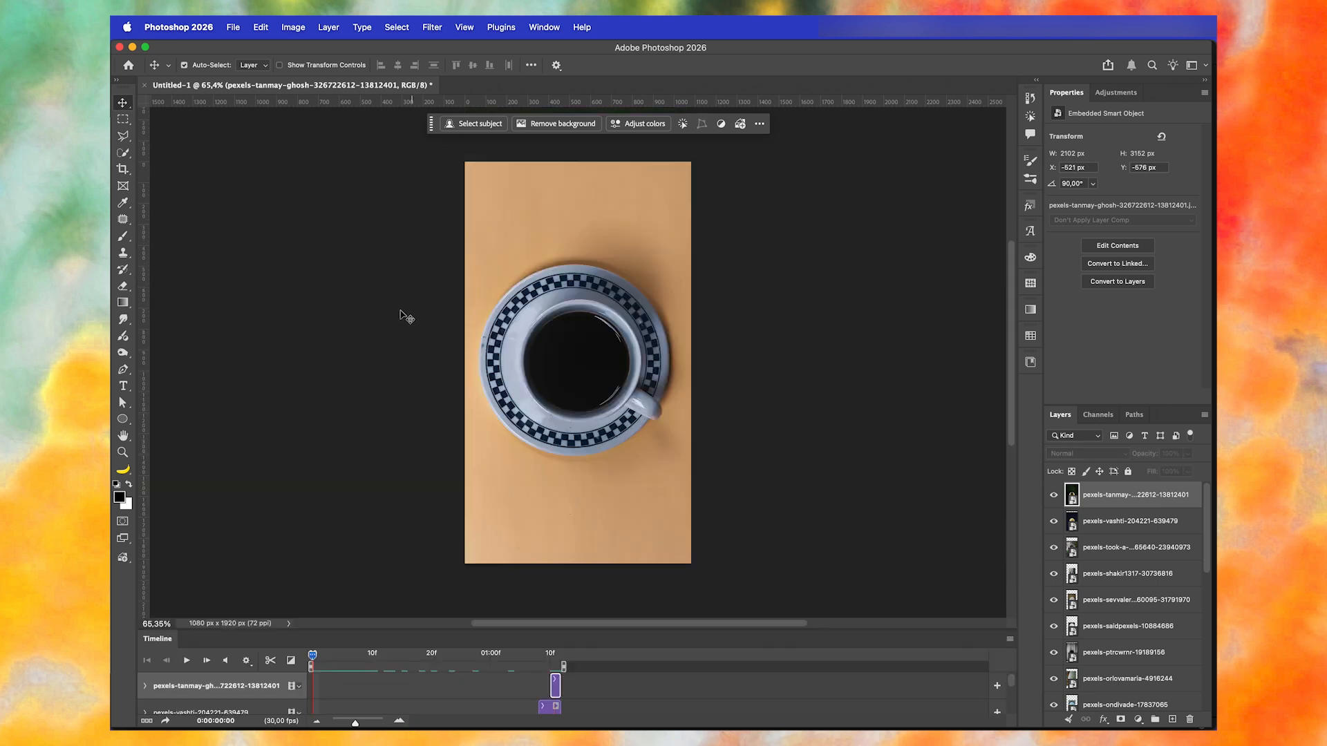
- Play back the photo sequence and convert all photo layers, excluding Background, into a single smart object
{"action": "key", "text": "space"}
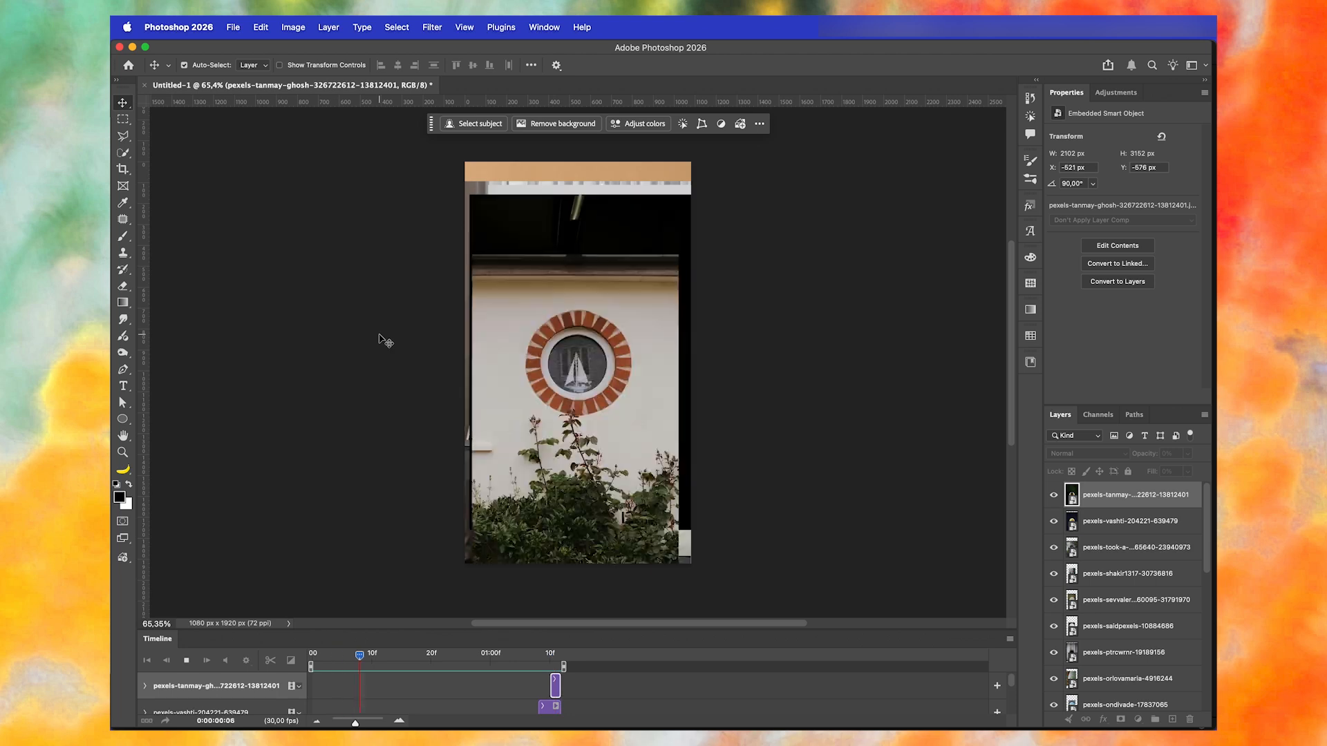
{"action": "left_click_drag", "start_coordinate": [308, 631], "coordinate": [367, 242]}
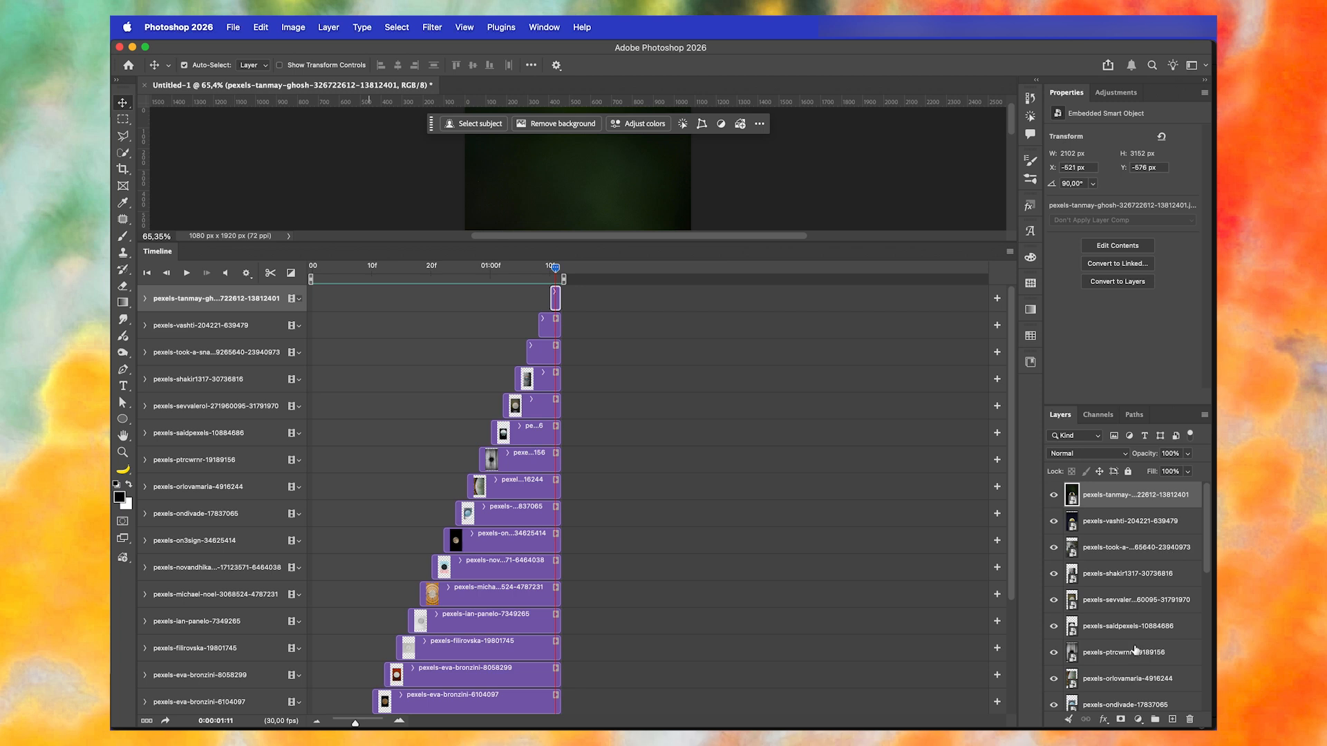
{"action": "scroll", "coordinate": [1135, 649], "scroll_direction": "down", "scroll_amount": 10}
{"action": "left_click", "coordinate": [1121, 677], "text": "shift"}
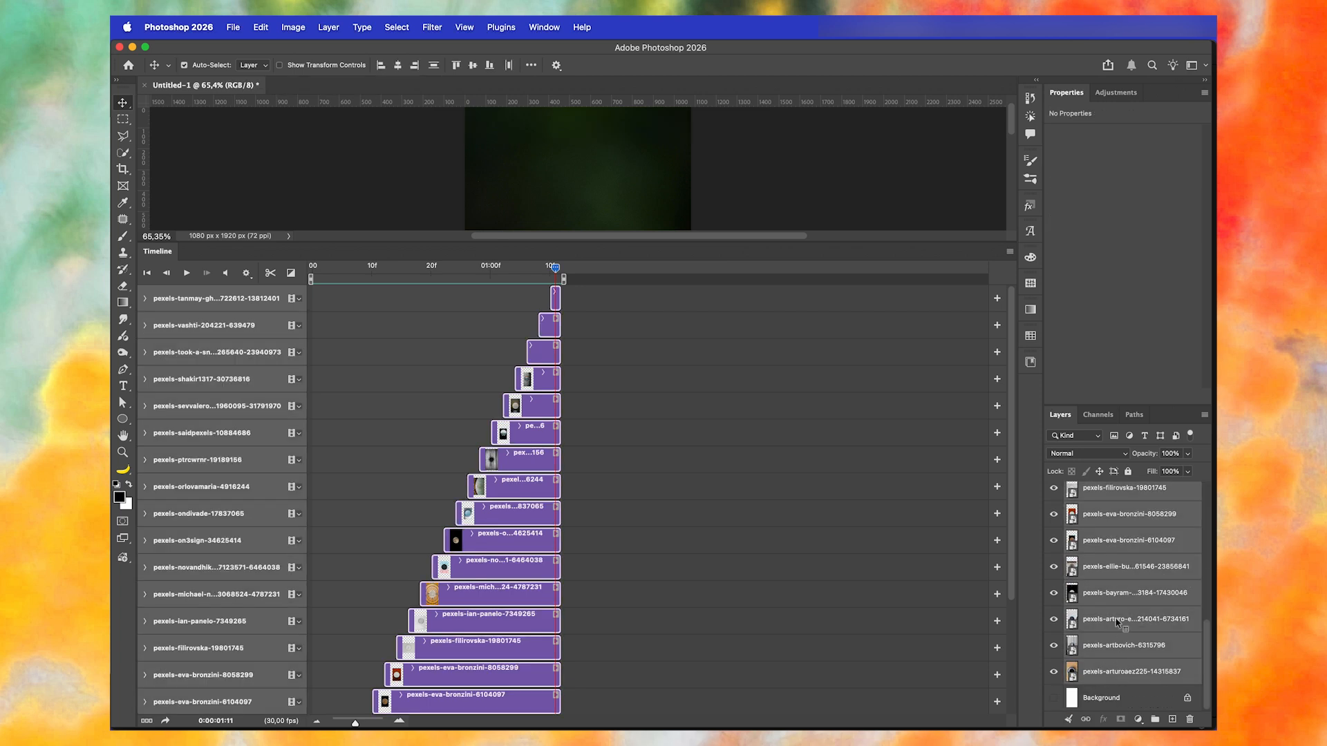
{"action": "right_click", "coordinate": [1115, 518]}
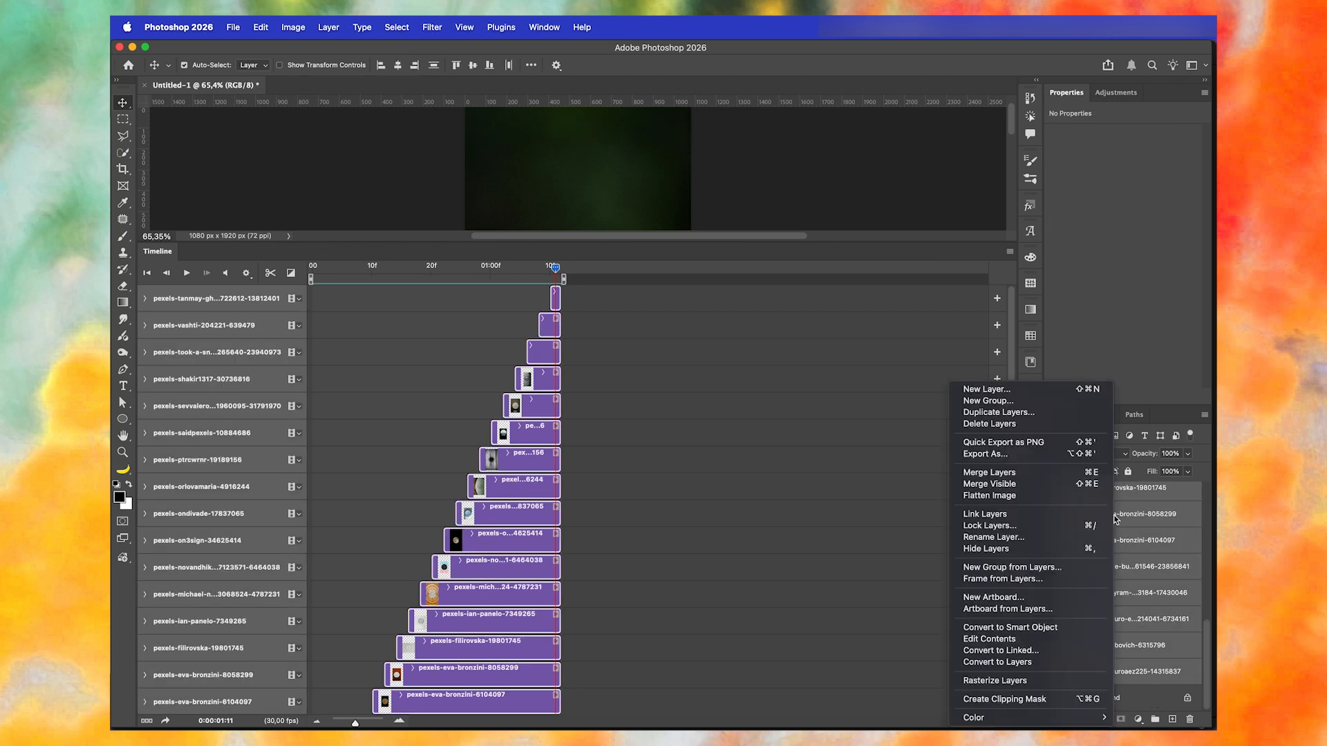
{"action": "left_click", "coordinate": [1044, 630]}
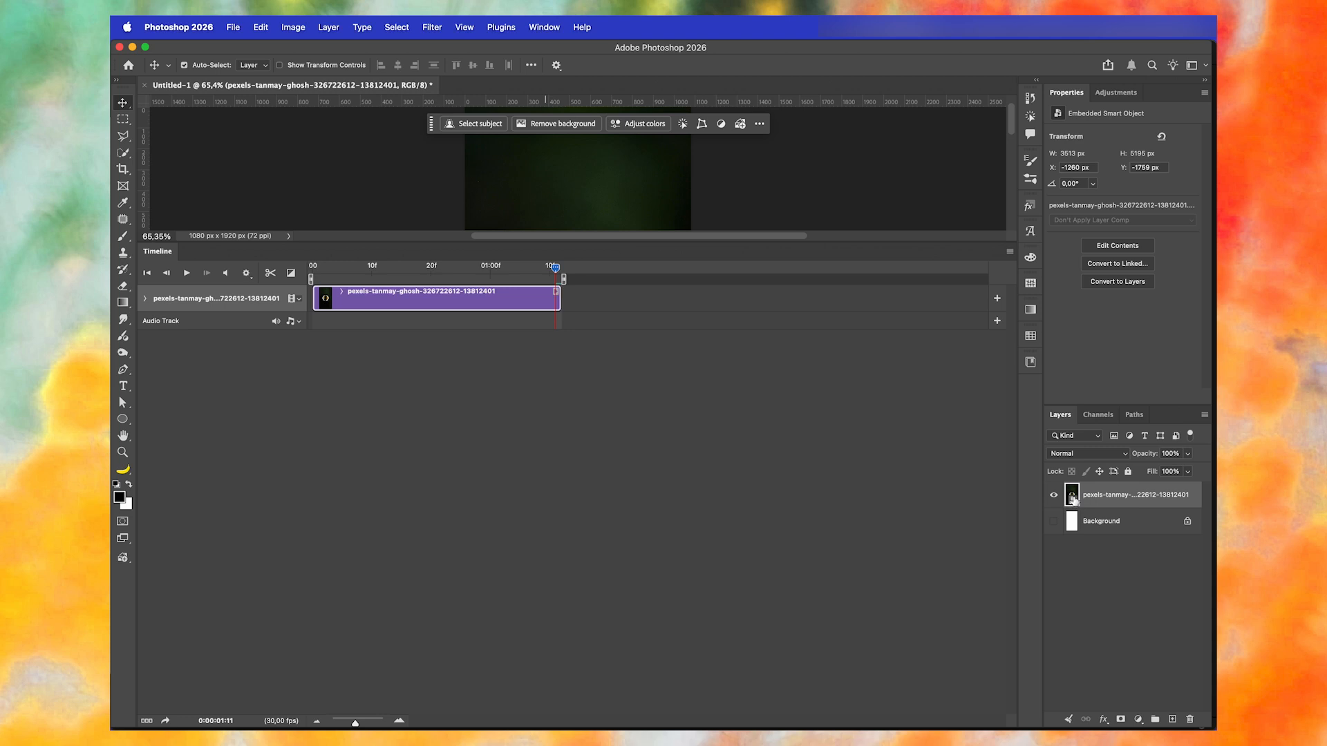
- Open the combined smart object's contents to examine the photo clips inside, and close its document
{"action": "double_click", "coordinate": [1072, 497]}
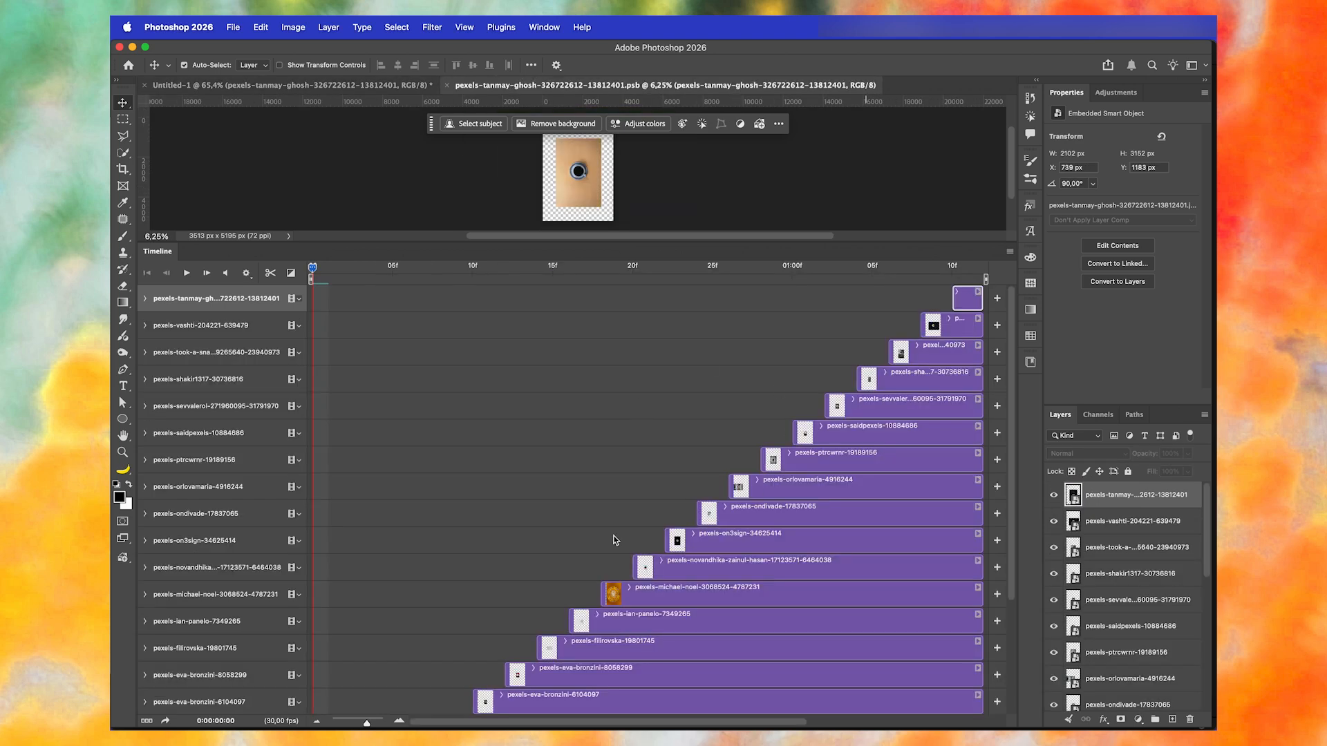
{"action": "scroll", "coordinate": [762, 661], "scroll_direction": "right", "scroll_amount": 2}
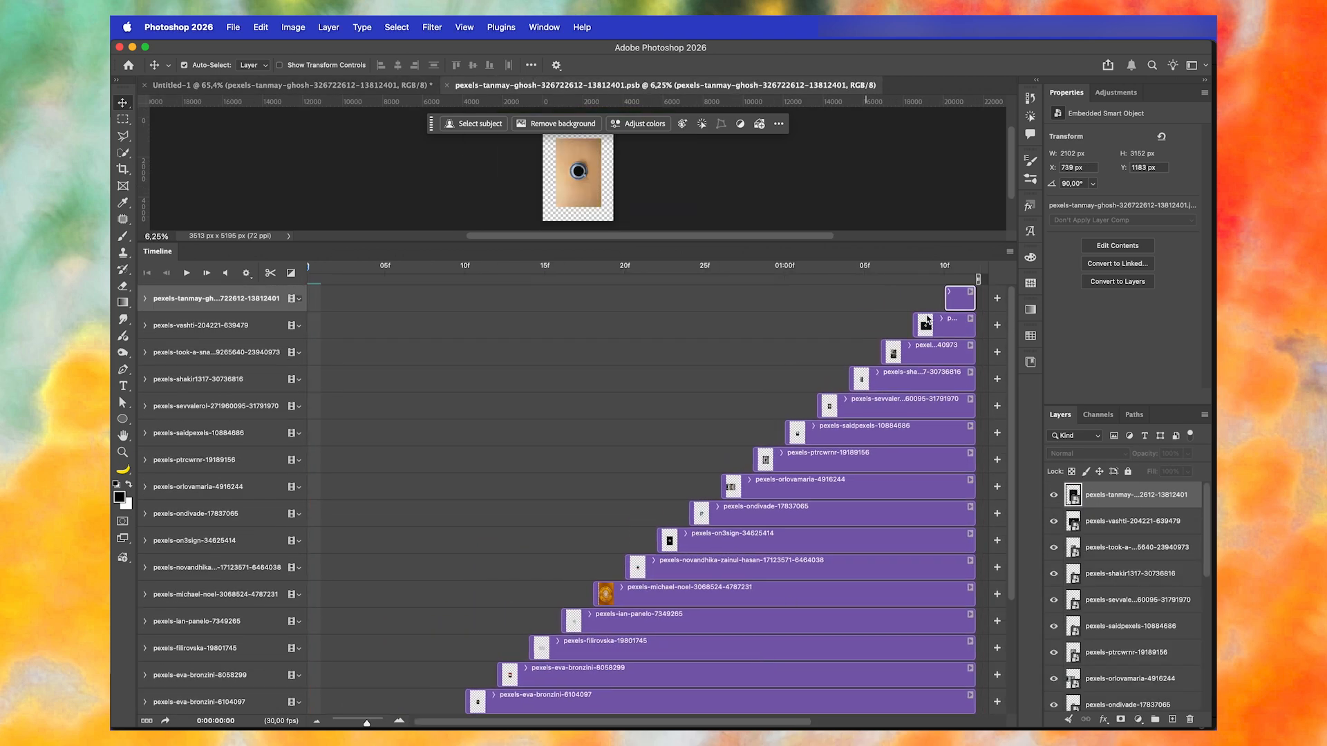
{"action": "left_click", "coordinate": [447, 85]}
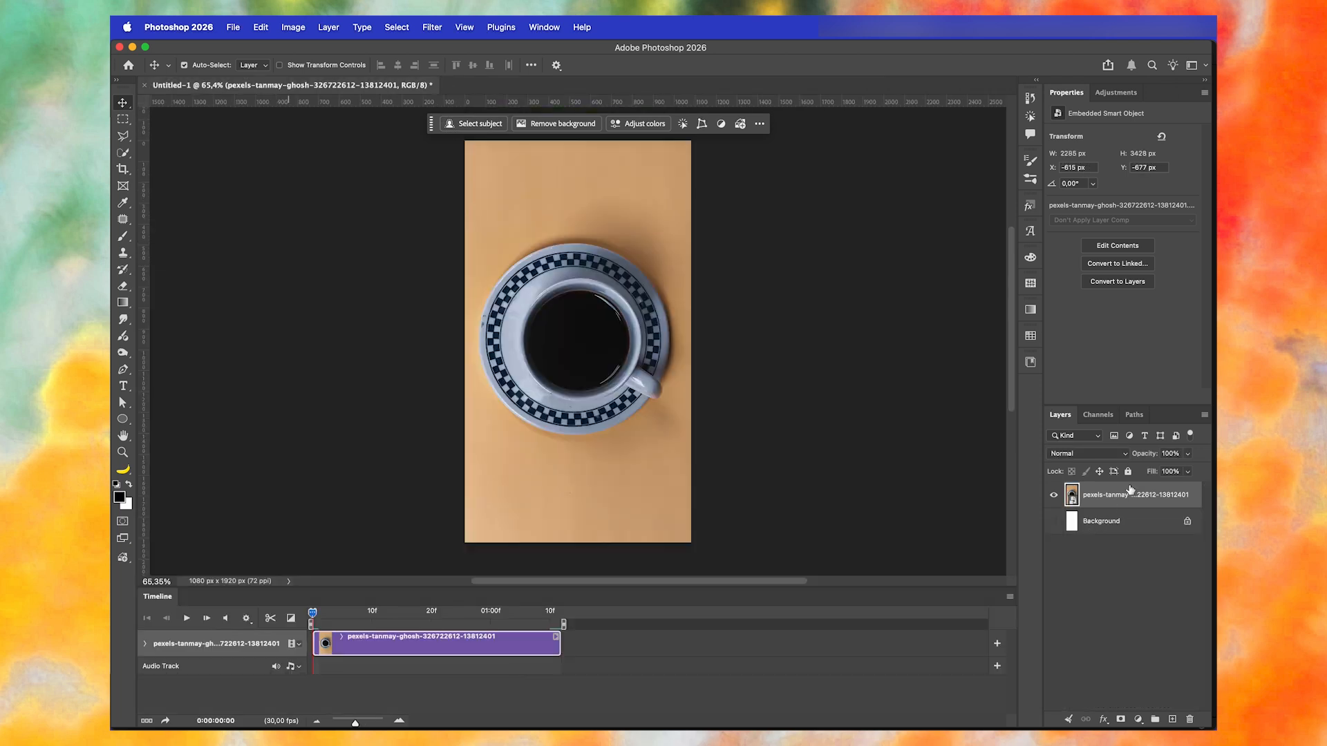
- Duplicate the combined smart object clip three times and place the copies end to end after the original
{"action": "key", "text": "super+j"}
{"action": "key", "text": "super+j"}
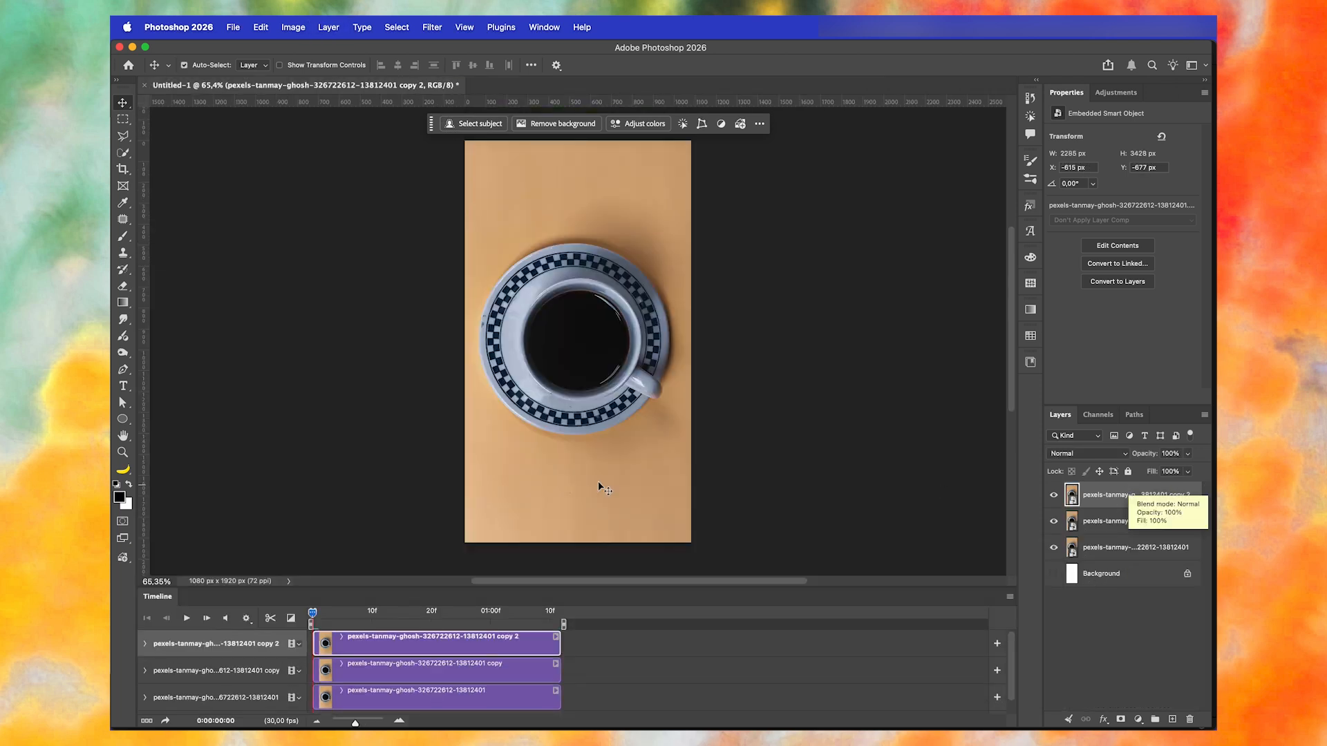
{"action": "left_click_drag", "start_coordinate": [311, 586], "coordinate": [311, 465]}
{"action": "key", "text": "super+j"}
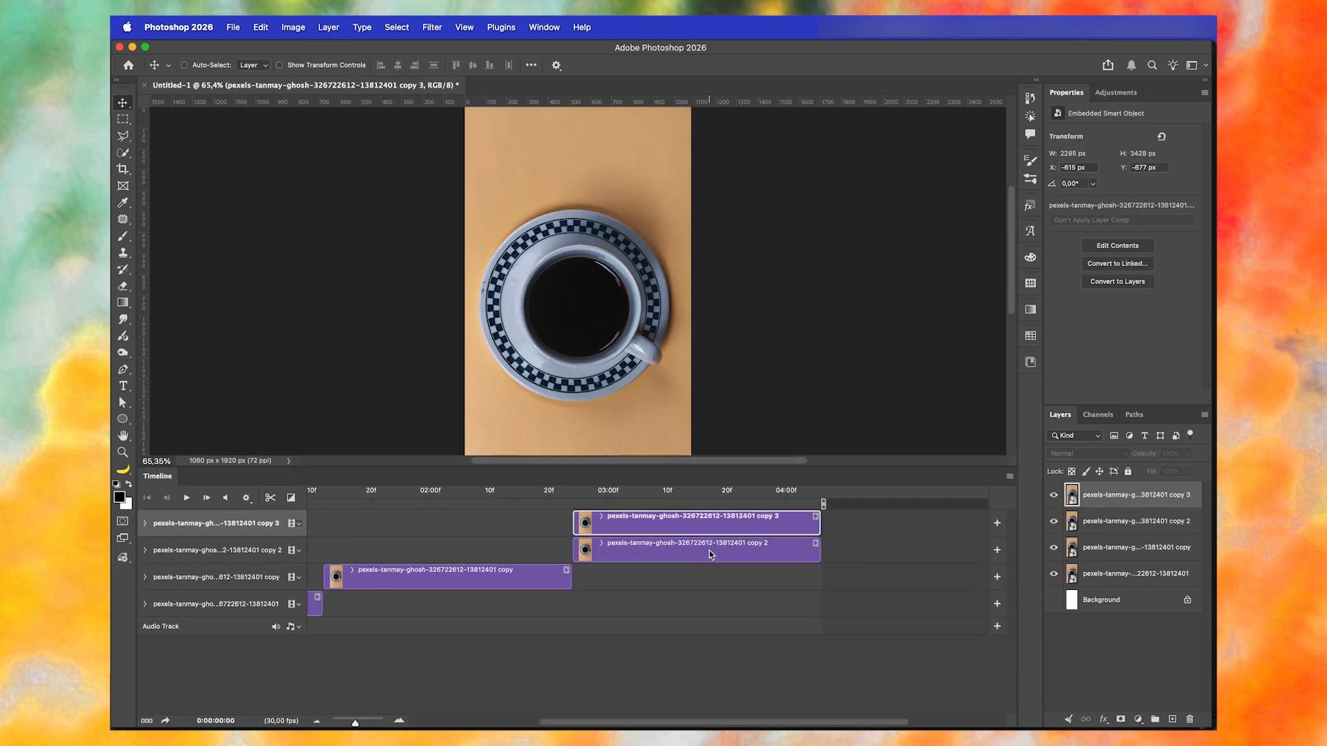
{"action": "left_click_drag", "start_coordinate": [618, 525], "coordinate": [846, 528]}
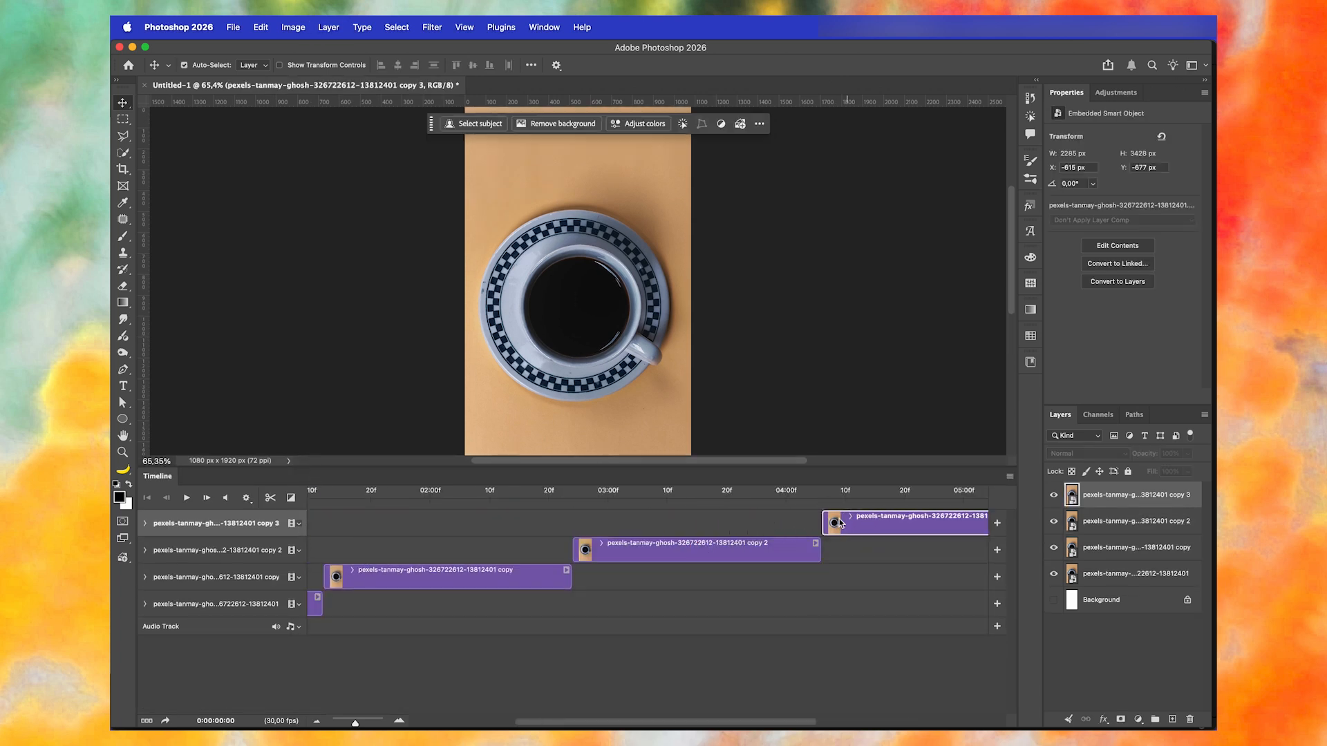
{"action": "scroll", "coordinate": [841, 523], "scroll_direction": "right", "scroll_amount": 5}
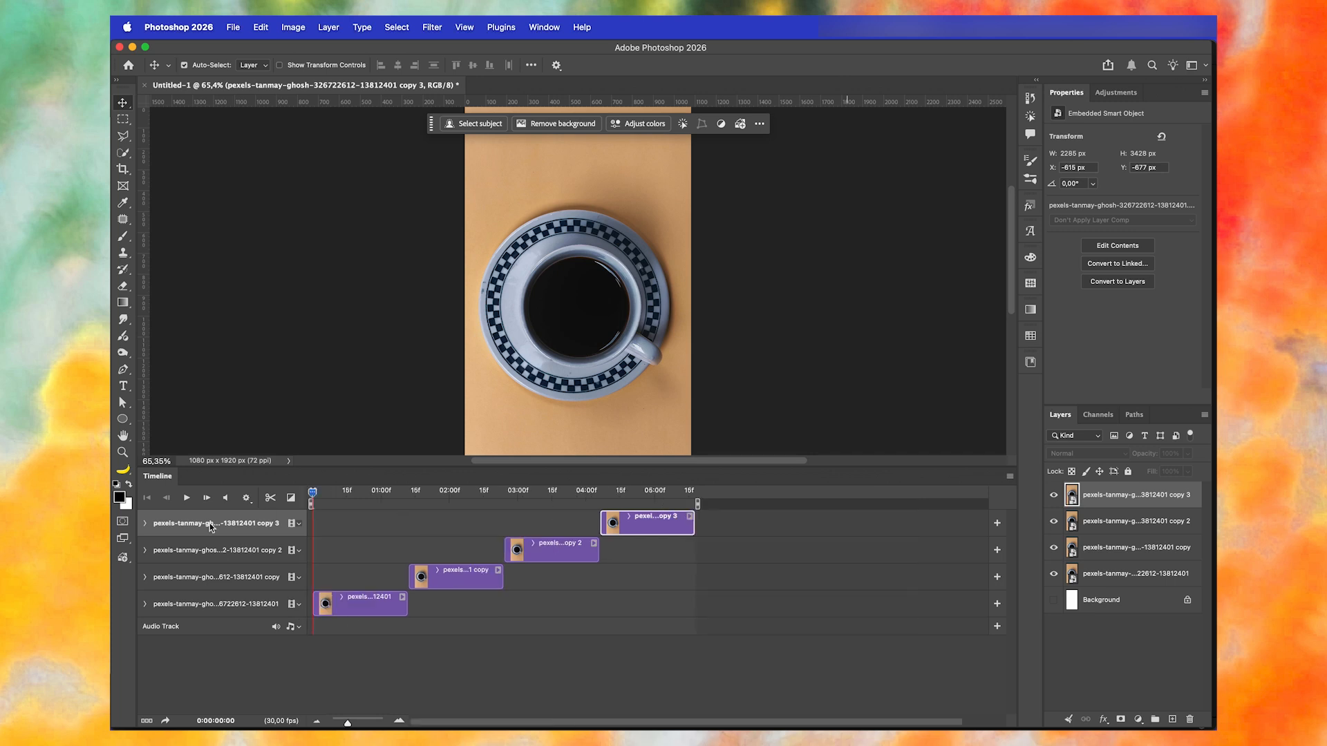
- Play the four-clip sequence to preview the repeated match cut, and return the playhead to the start
{"action": "double_click", "coordinate": [160, 478]}
{"action": "left_click", "coordinate": [367, 489]}
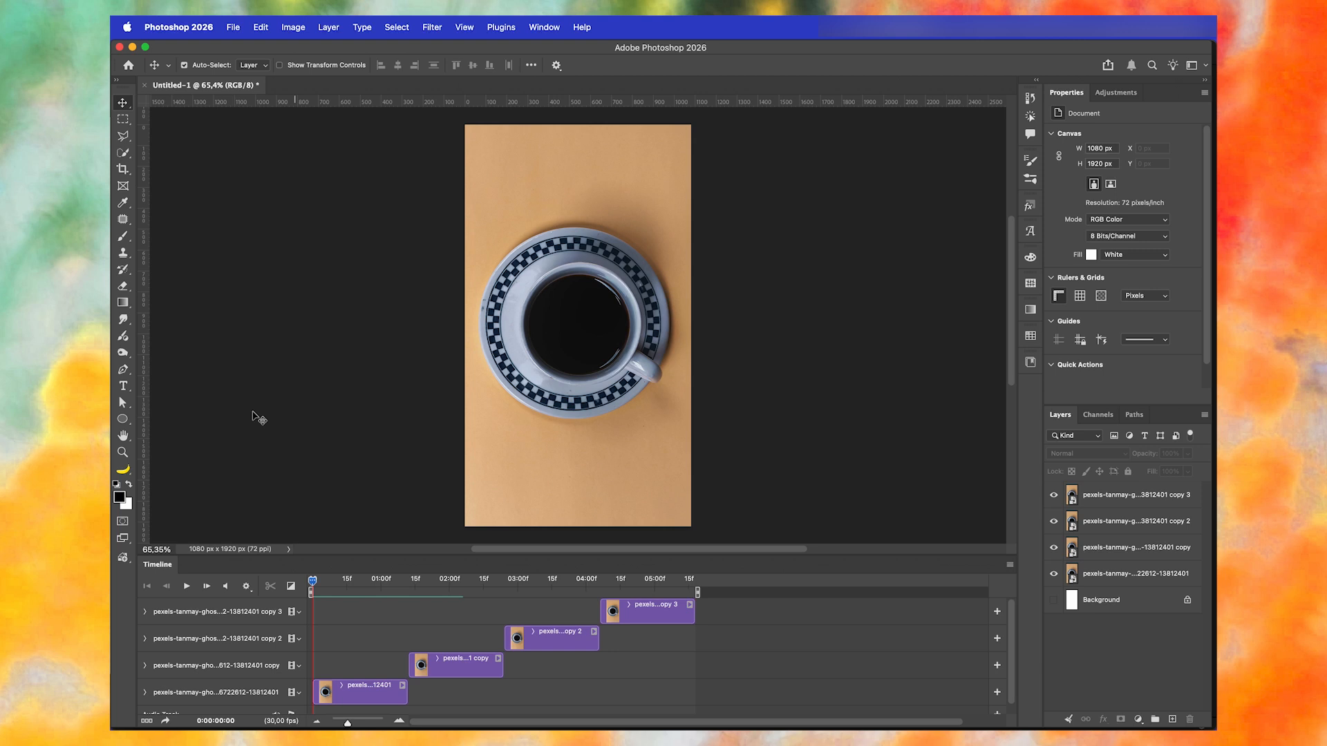
{"action": "key", "text": "space"}
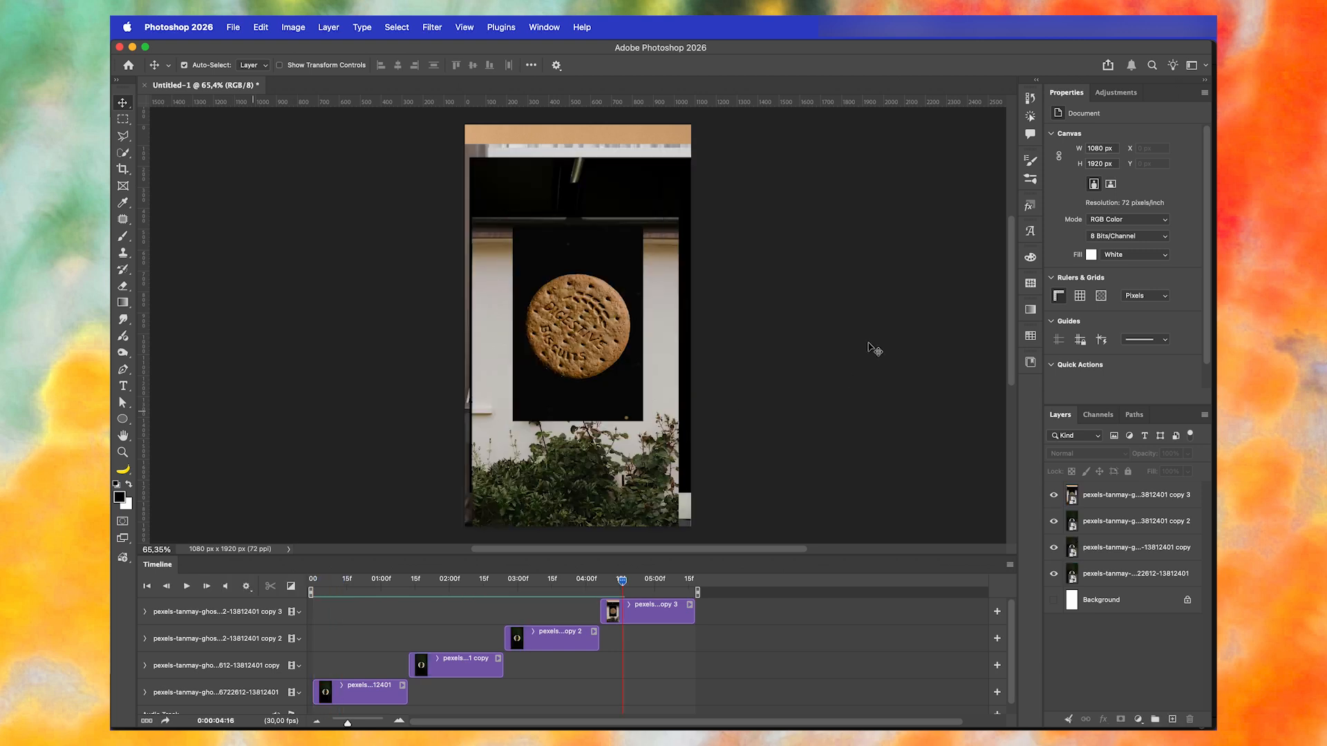
{"action": "key", "text": "Home"}
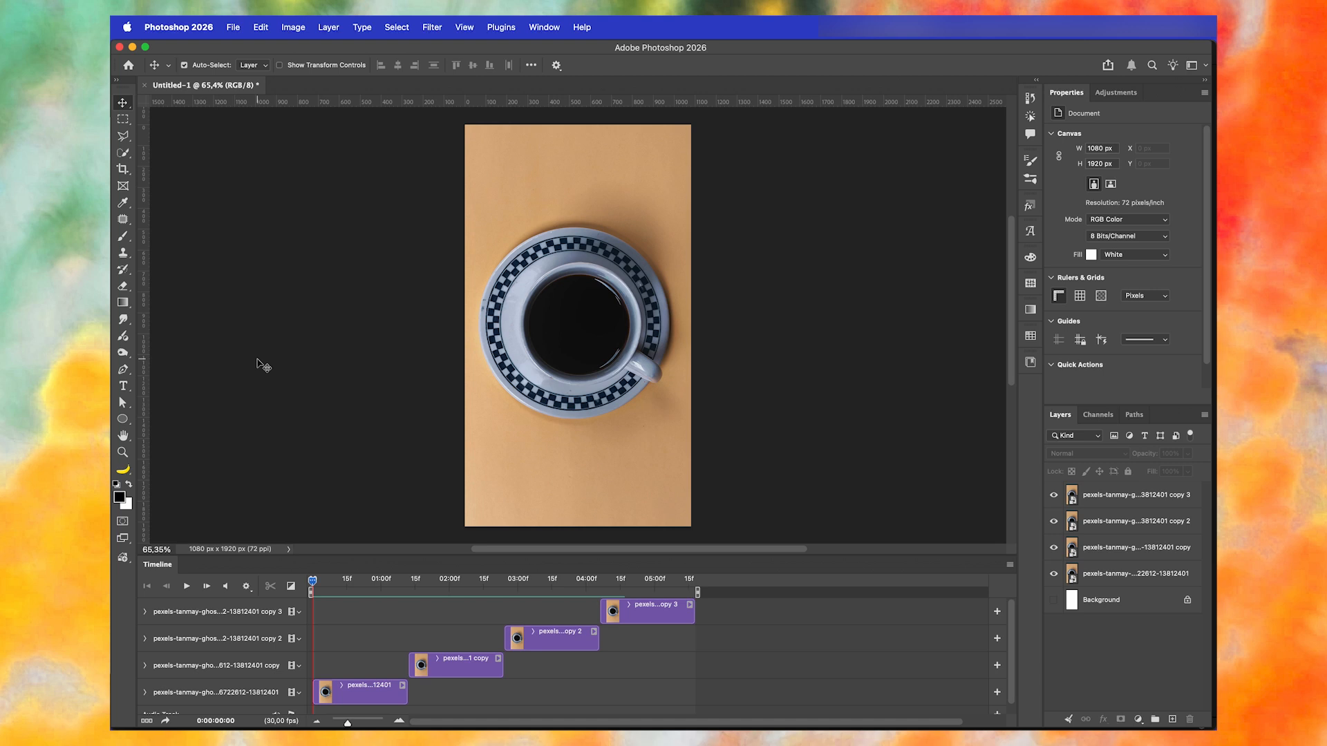
- Render the work area as Untitled-1.mp4 in H.264 format, High Quality preset, at document size 1080 × 1920 and 30 fps
{"action": "left_click", "coordinate": [166, 723]}
{"action": "left_click", "coordinate": [406, 325]}
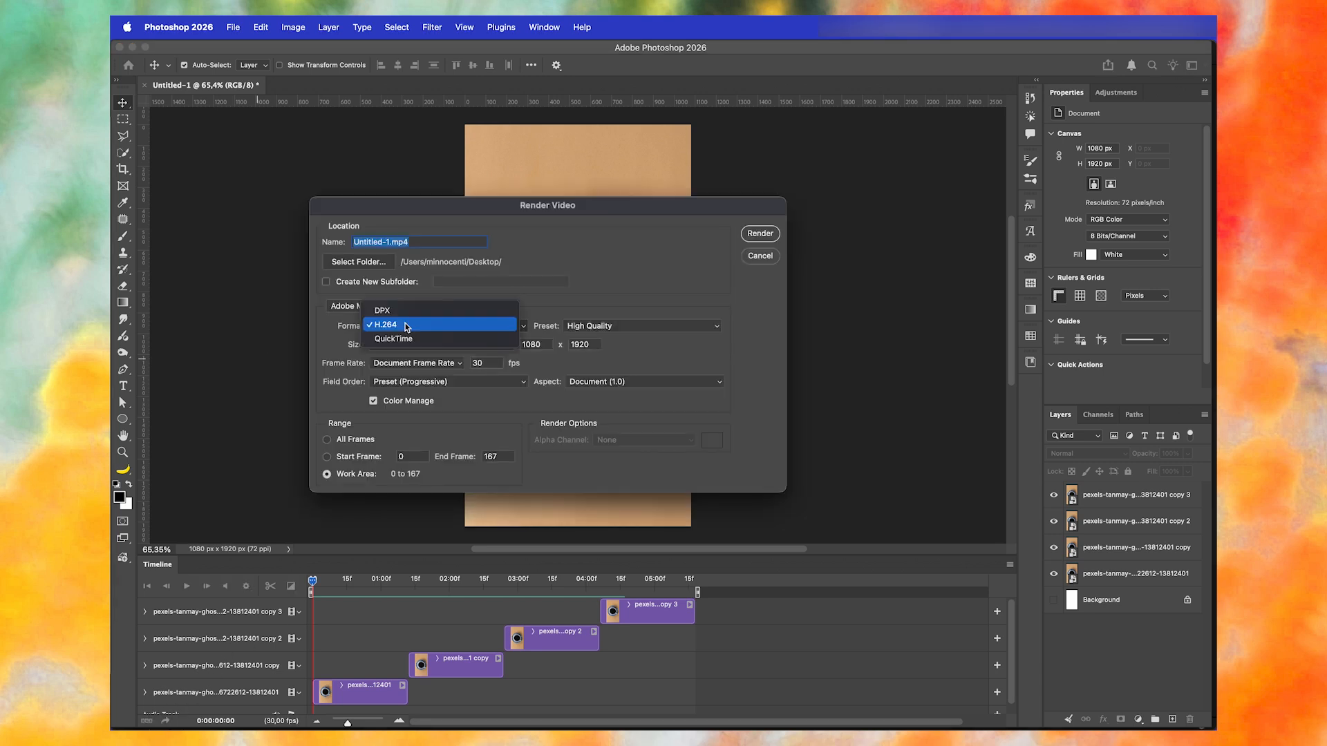
{"action": "left_click", "coordinate": [402, 326]}
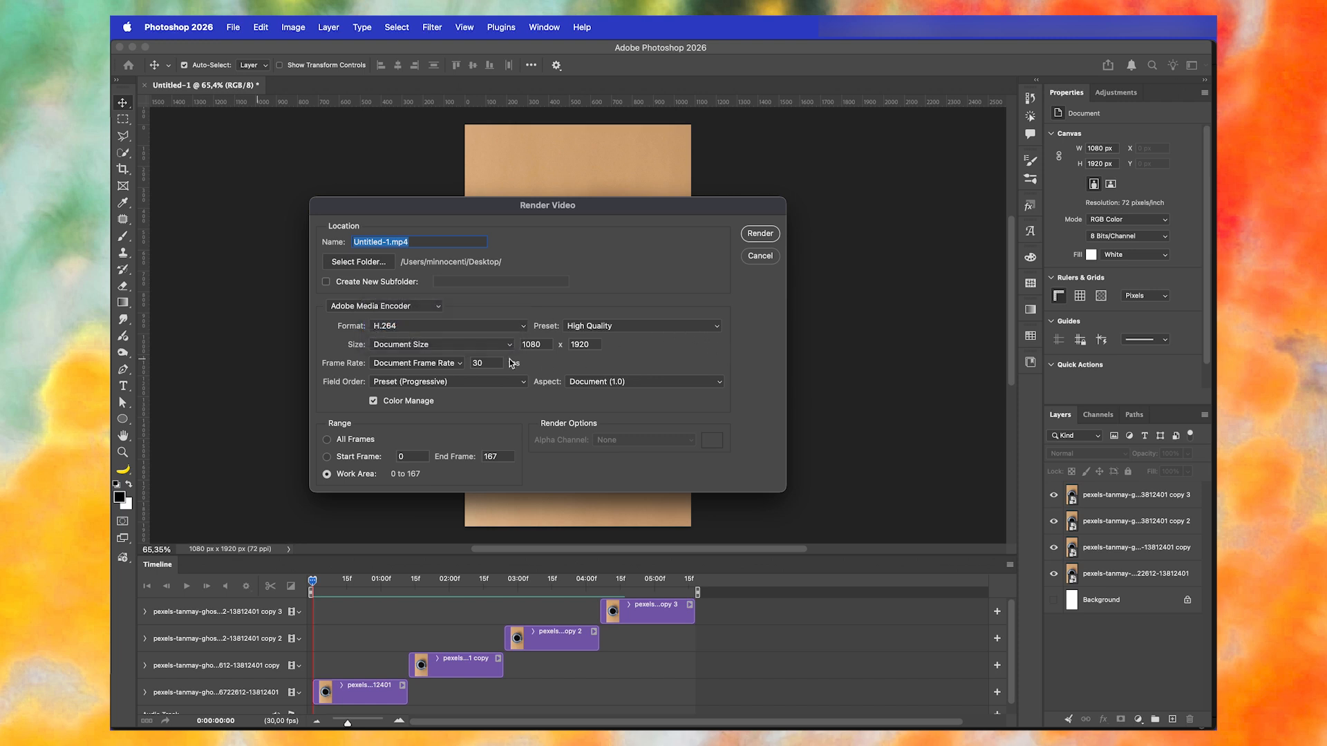
{"action": "left_click", "coordinate": [415, 344]}
{"action": "left_click", "coordinate": [321, 343]}
{"action": "left_click", "coordinate": [763, 235]}
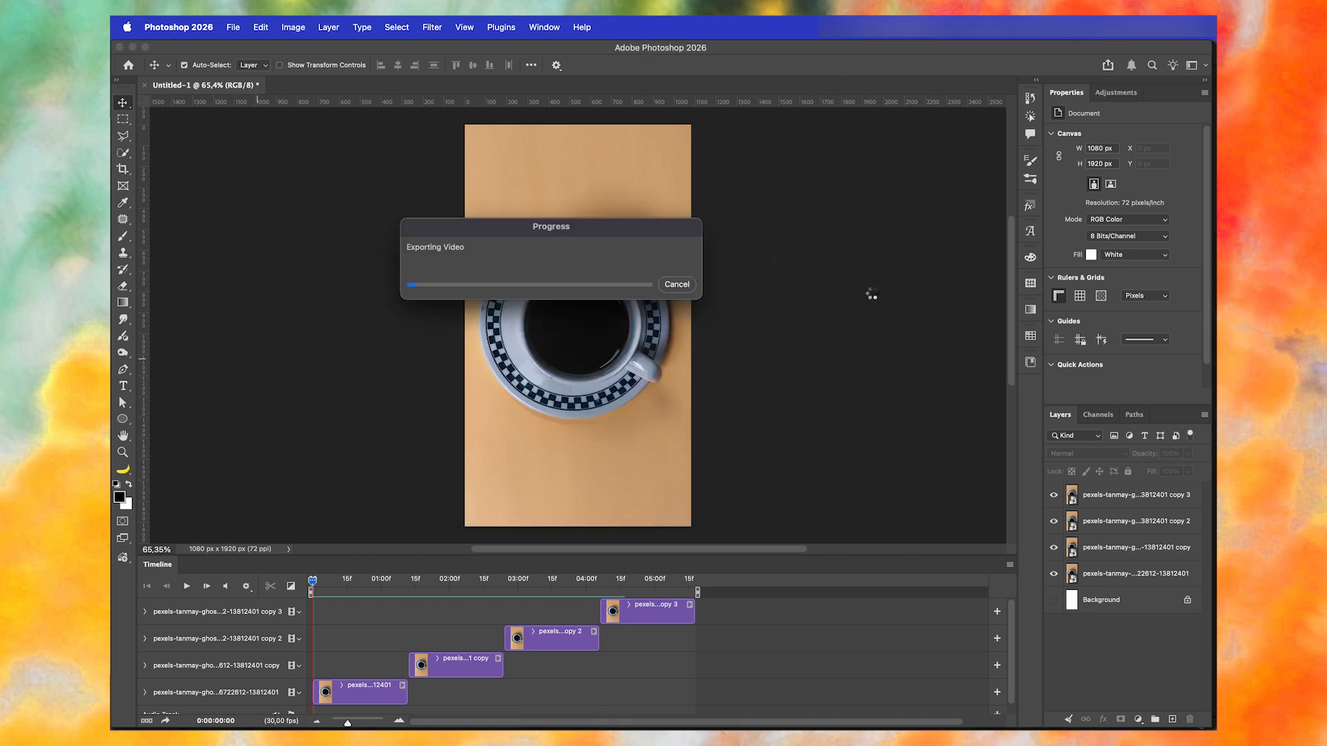